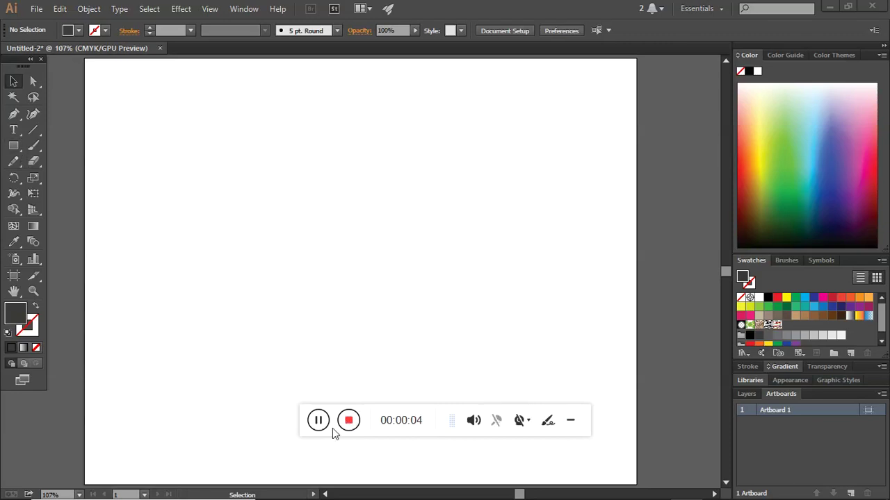
# Type 'ORIGINAL BRAND' as point text near the artboard's top-left
pyautogui.moveTo(333, 431); pyautogui.dragTo(321, 479)
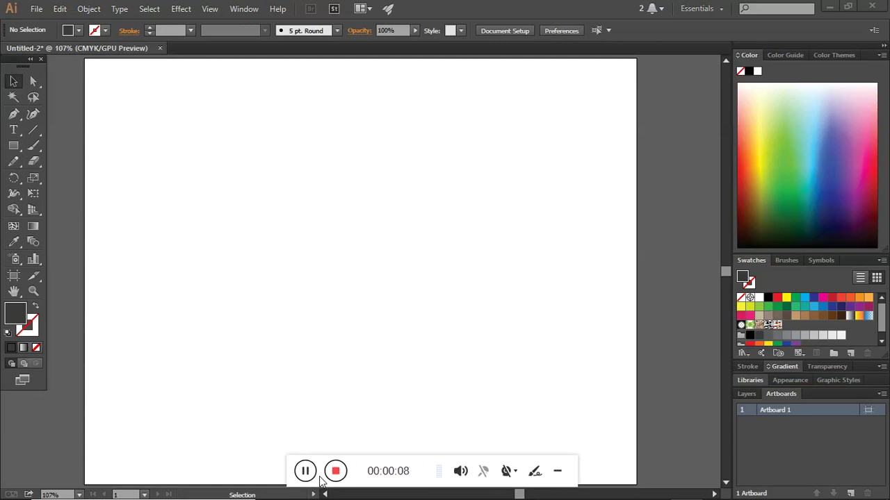
pyautogui.click(561, 472)
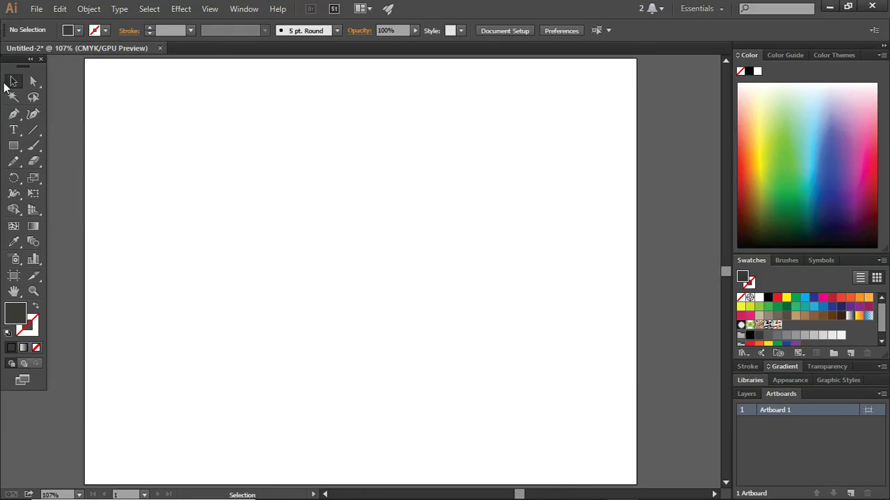
pyautogui.click(13, 129)
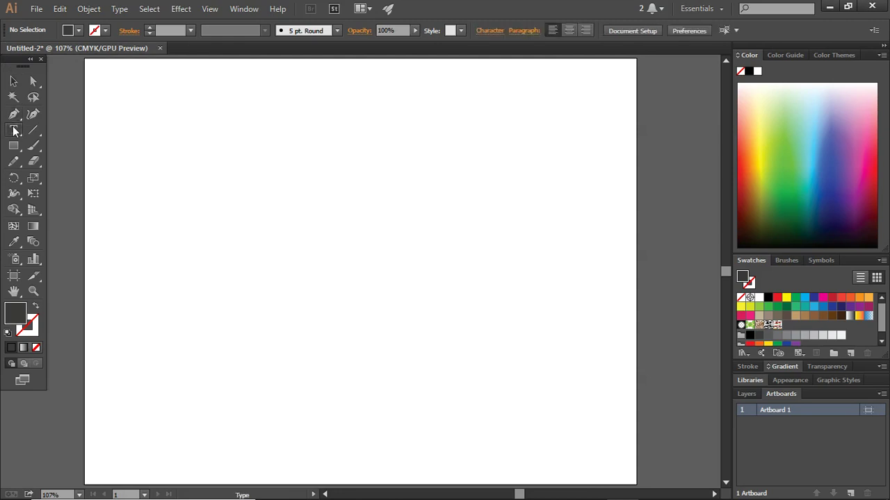
pyautogui.click(144, 153)
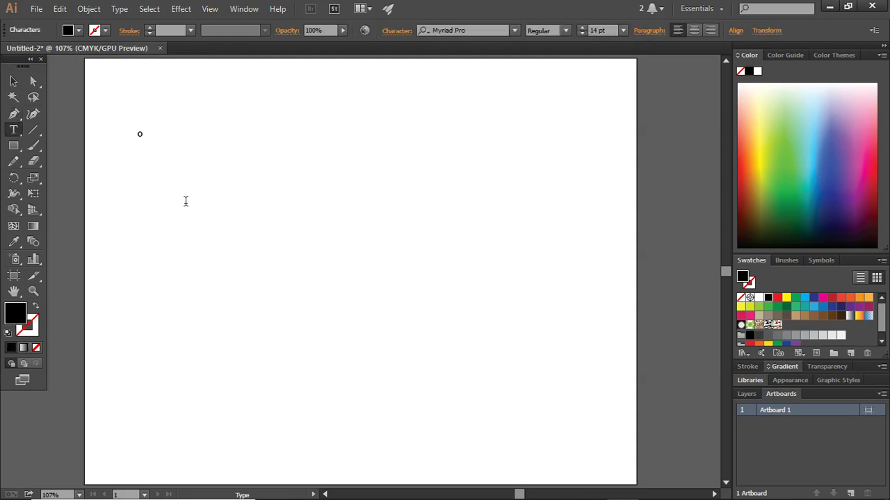
pyautogui.write('IGINAL')
pyautogui.write(' BRA')
pyautogui.write('ND')
# Set ORIGINAL BRAND to 18 pt from the font size list
pyautogui.click(13, 81)
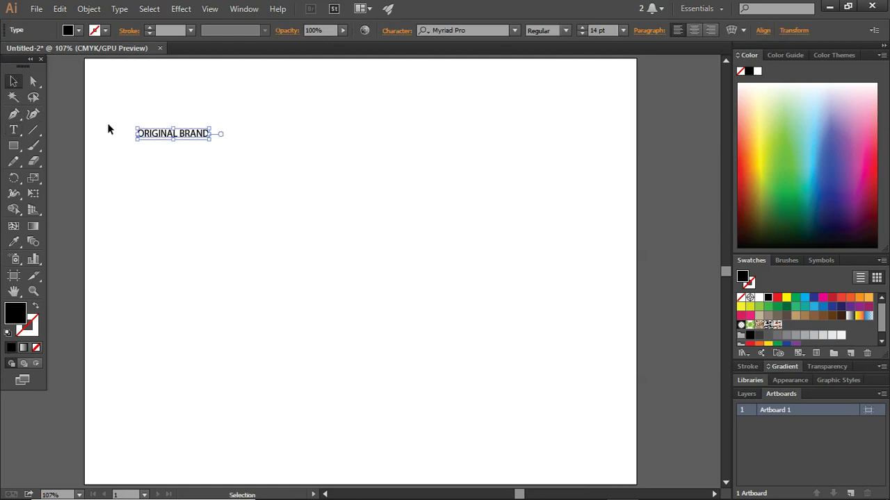
pyautogui.click(622, 30)
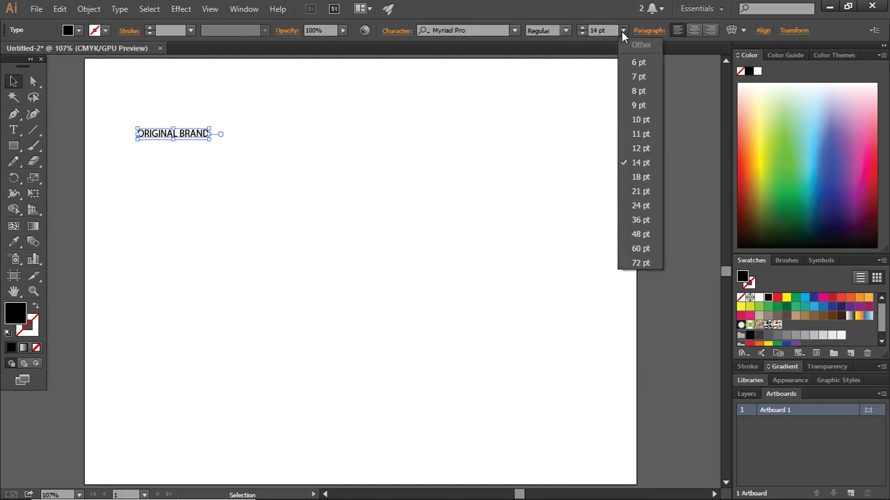
pyautogui.click(641, 177)
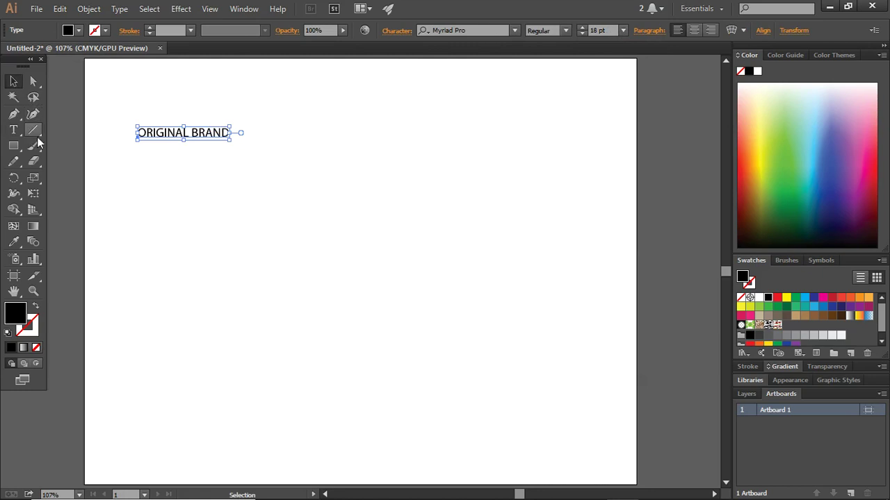
pyautogui.click(144, 166)
# Add 'ESTD 2021' below ORIGINAL BRAND and shift it slightly right
pyautogui.press('t')
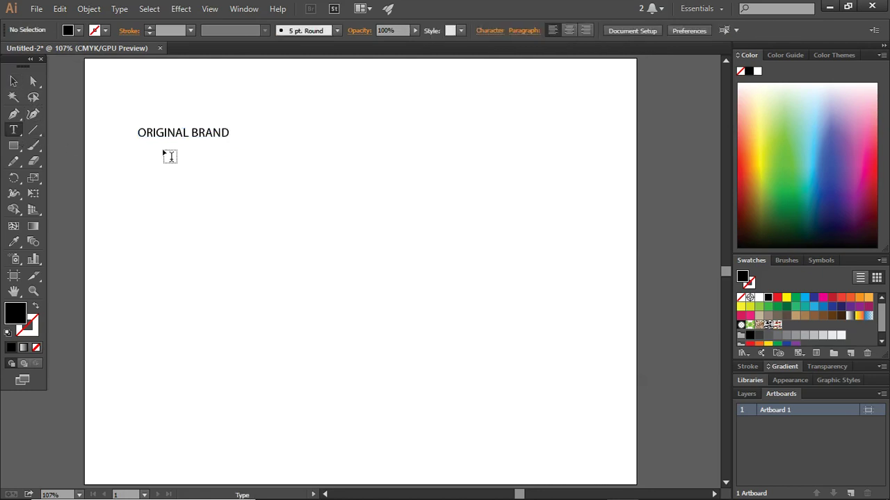
pyautogui.click(162, 148)
pyautogui.write('ESTD 20')
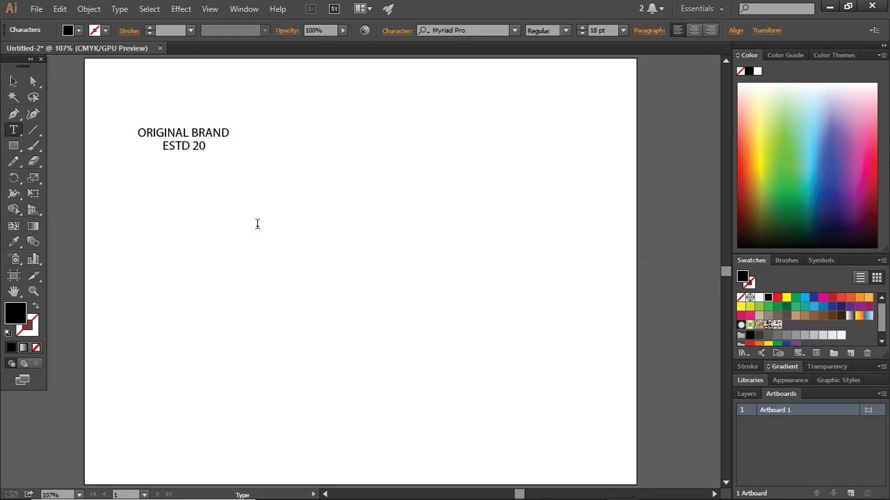
pyautogui.write('21')
pyautogui.press('Escape')
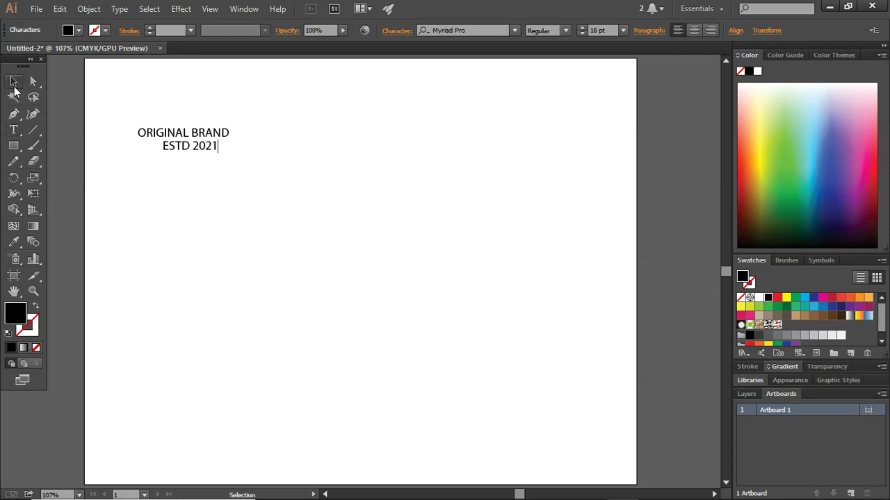
pyautogui.moveTo(199, 146); pyautogui.dragTo(221, 150)
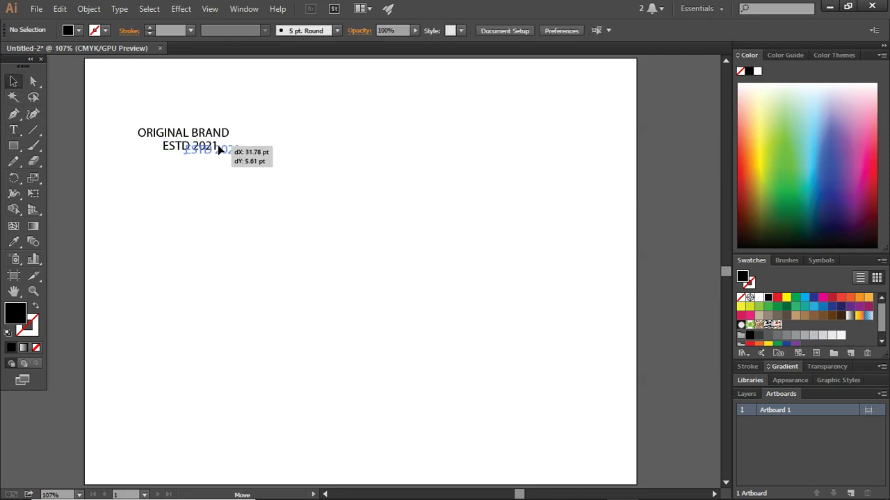
pyautogui.click(252, 115)
# Add 'INTERNATIONAL SHIPPING' below ESTD 2021 and move it up closer
pyautogui.click(13, 130)
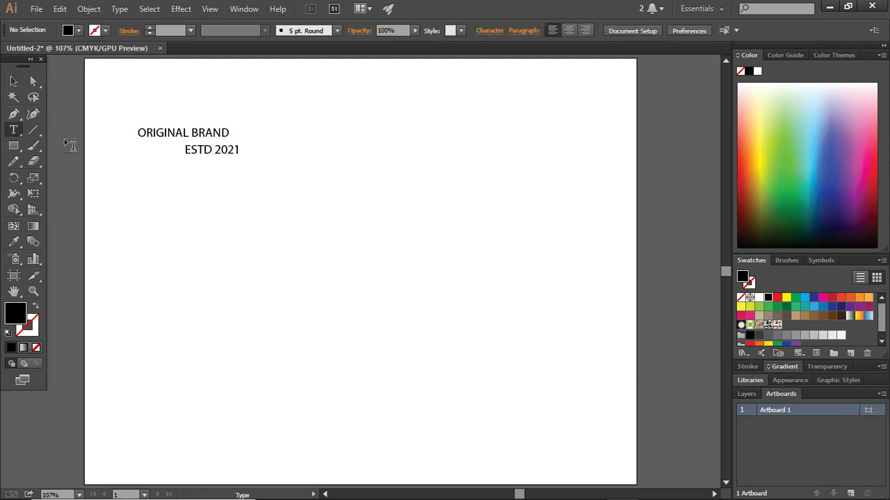
pyautogui.click(129, 185)
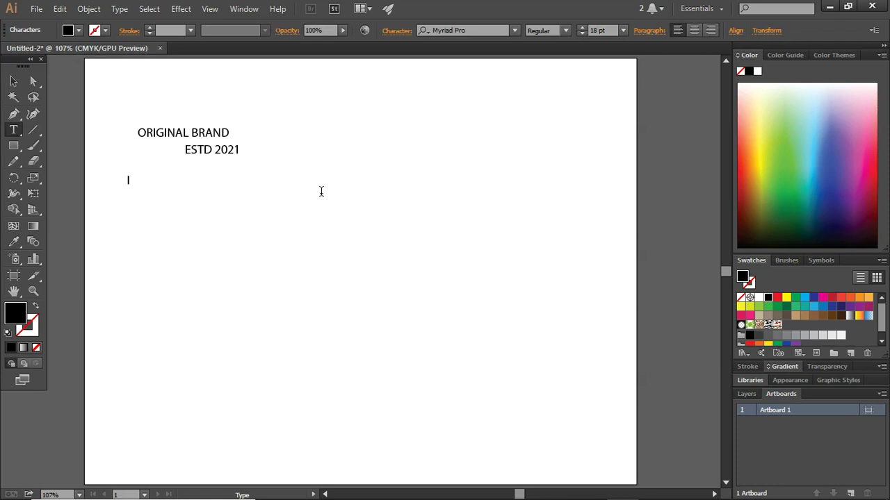
pyautogui.write('INTERNAT')
pyautogui.write('IONAL SHS')
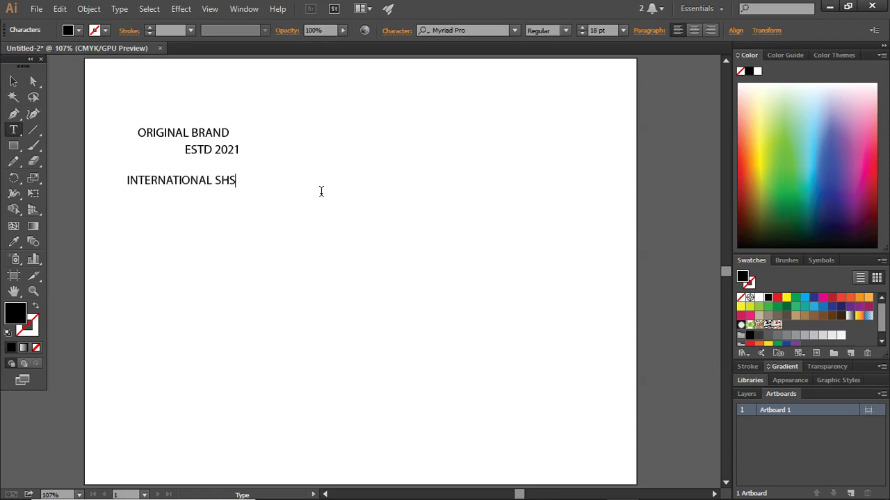
pyautogui.press('BackSpace')
pyautogui.write('NG')
pyautogui.click(13, 81)
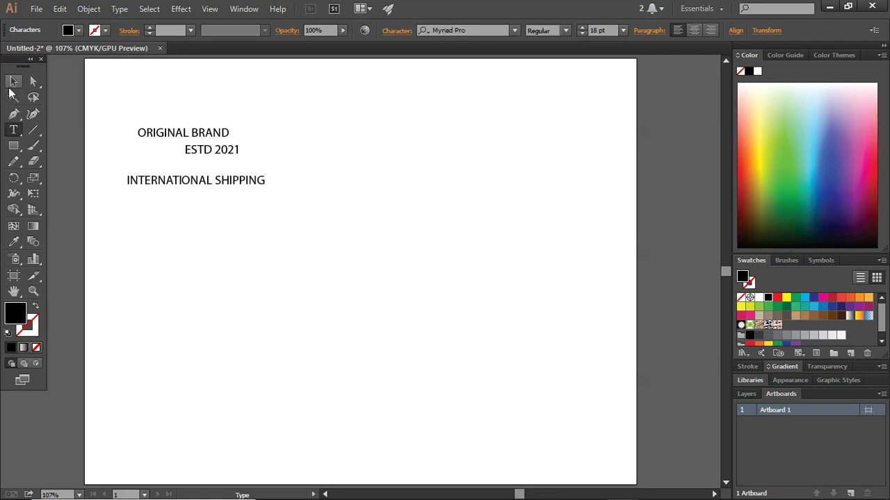
pyautogui.moveTo(178, 185); pyautogui.dragTo(176, 172)
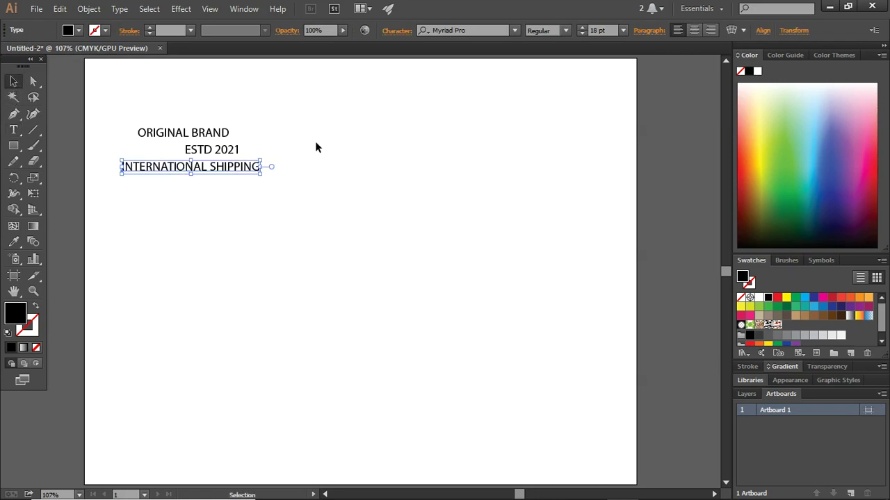
pyautogui.click(316, 144)
# Add 'MARKET PRESENCE' above ORIGINAL BRAND and move it down toward it
pyautogui.click(14, 130)
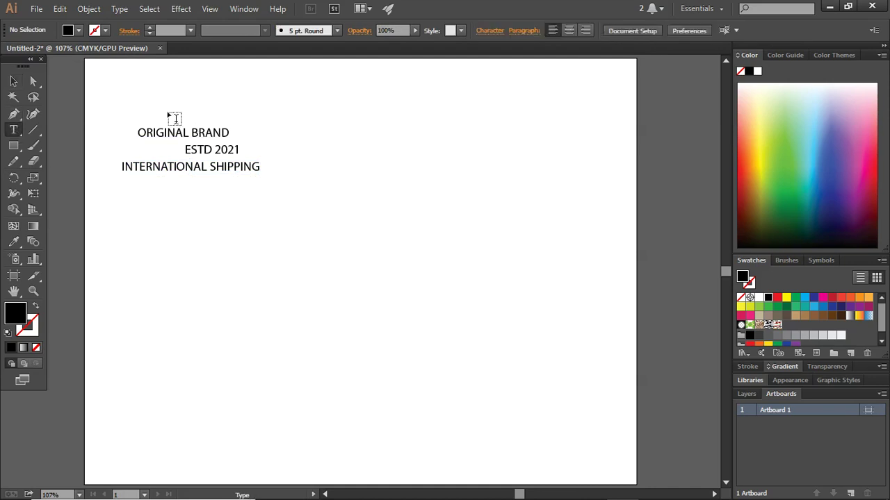
pyautogui.click(136, 104)
pyautogui.write('PRE')
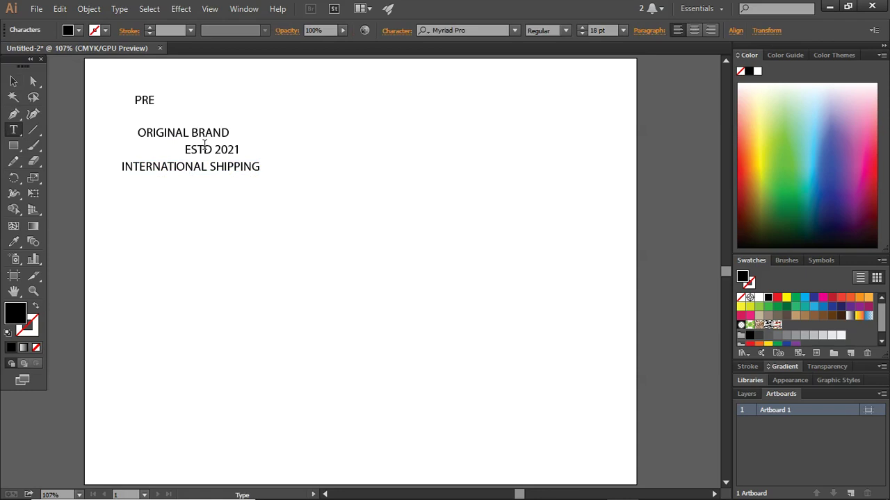
pyautogui.write('SENCE')
pyautogui.press('BackSpace')
pyautogui.press('BackSpace')
pyautogui.press('BackSpace')
pyautogui.press('BackSpace')
pyautogui.press('BackSpace')
pyautogui.press('BackSpace')
pyautogui.write('MARKET')
pyautogui.write(' PRESE')
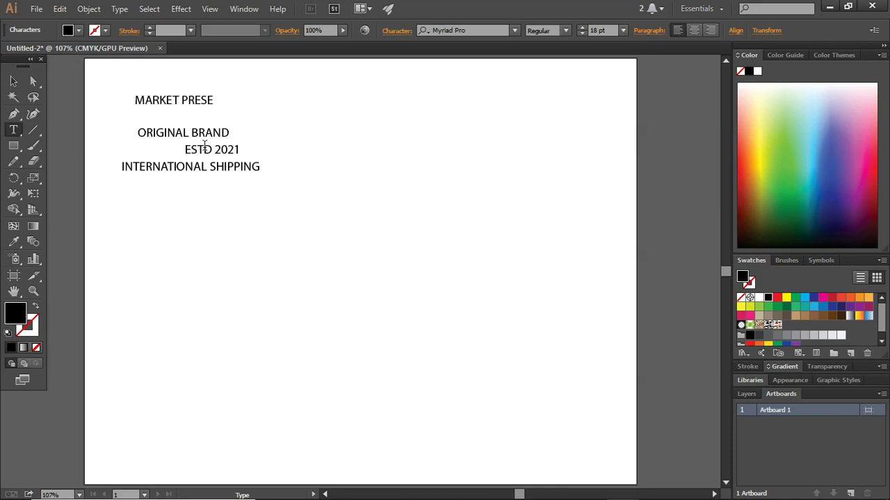
pyautogui.write('NCE')
pyautogui.click(14, 81)
pyautogui.click(118, 82)
pyautogui.moveTo(159, 103); pyautogui.dragTo(154, 114)
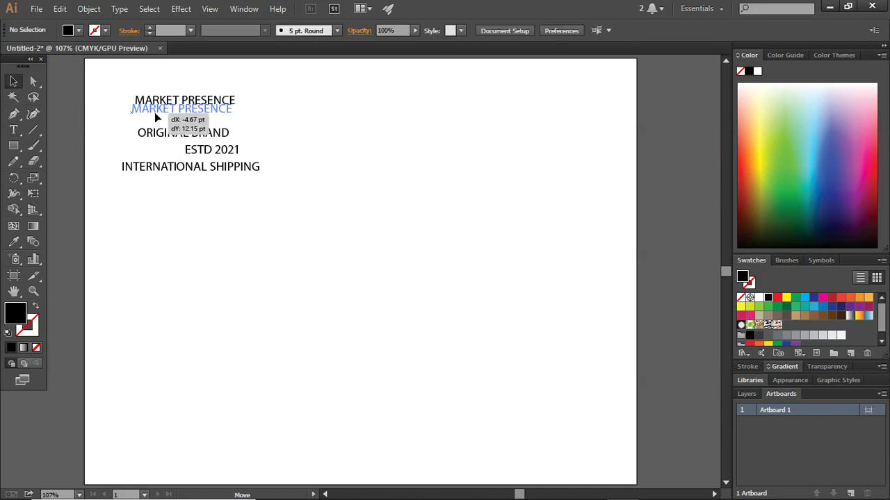
pyautogui.click(117, 82)
# Enlarge all four text lines together and move the block down and right
pyautogui.moveTo(113, 79); pyautogui.dragTo(255, 188)
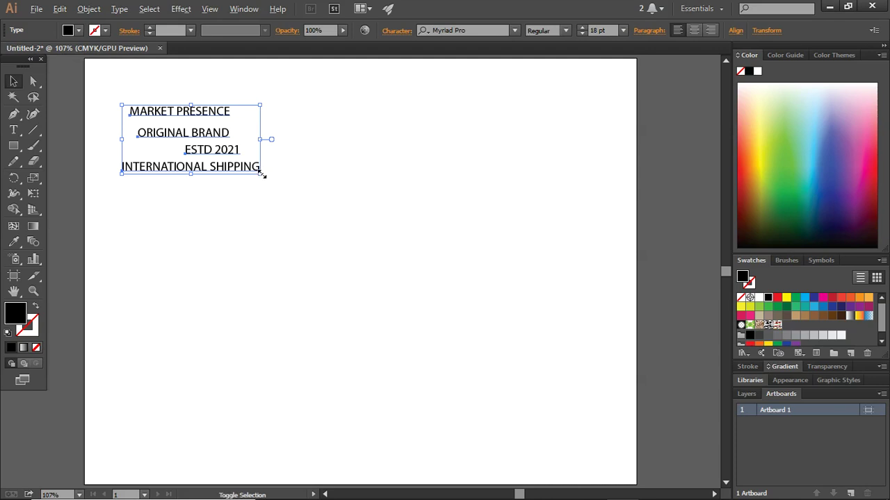
pyautogui.moveTo(262, 174); pyautogui.dragTo(276, 181)
pyautogui.moveTo(229, 135); pyautogui.dragTo(254, 172)
pyautogui.click(349, 143)
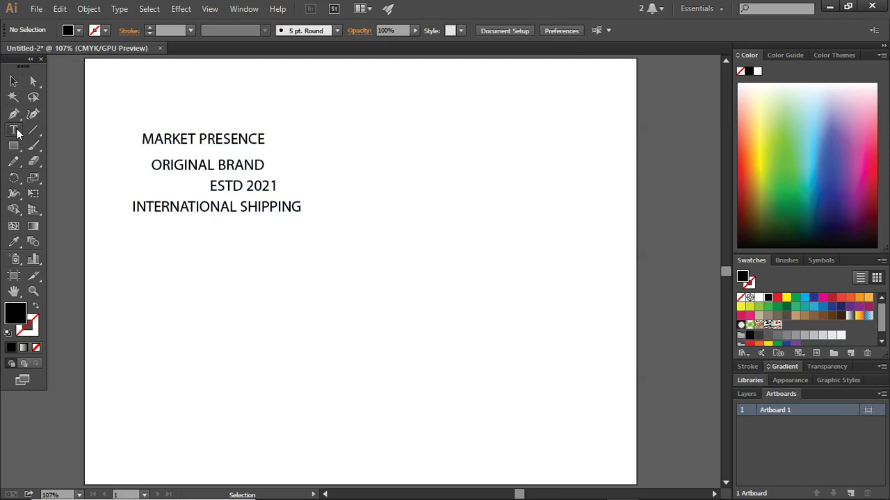
# Type 'WORLD WIDE' as a new line right of MARKET PRESENCE and select it
pyautogui.click(14, 130)
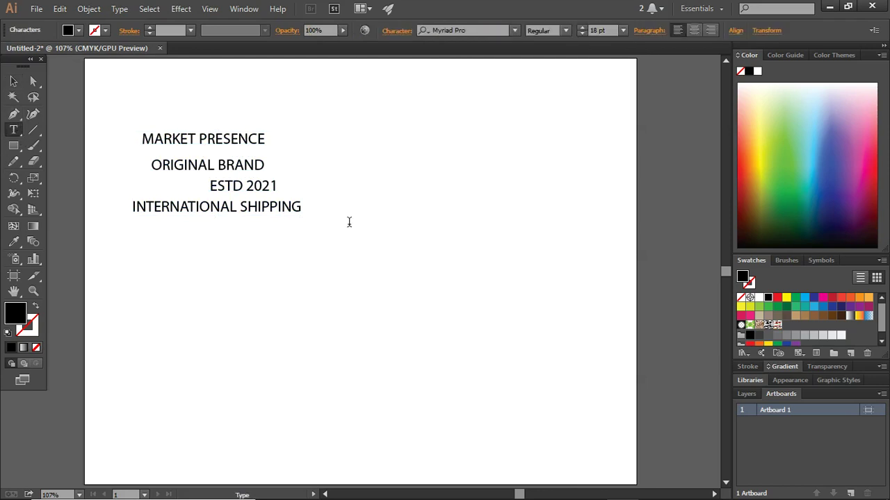
pyautogui.write('WORL')
pyautogui.write('D WI')
pyautogui.write('DE')
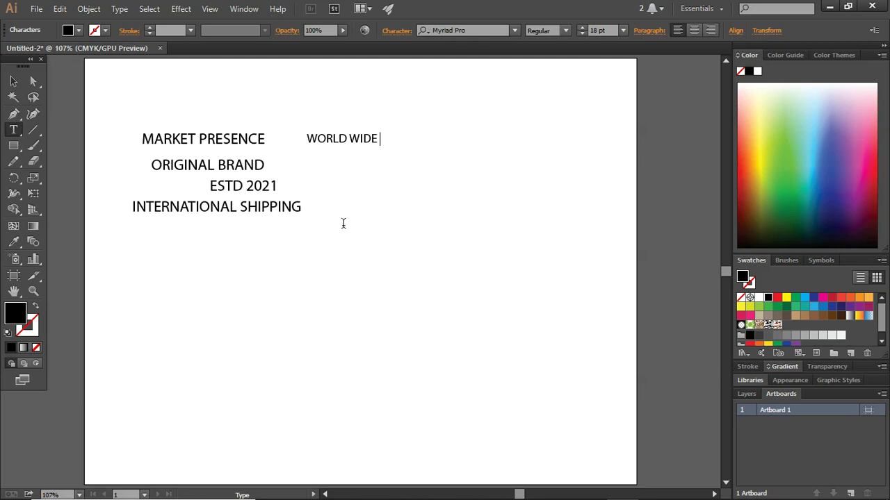
pyautogui.press('Escape')
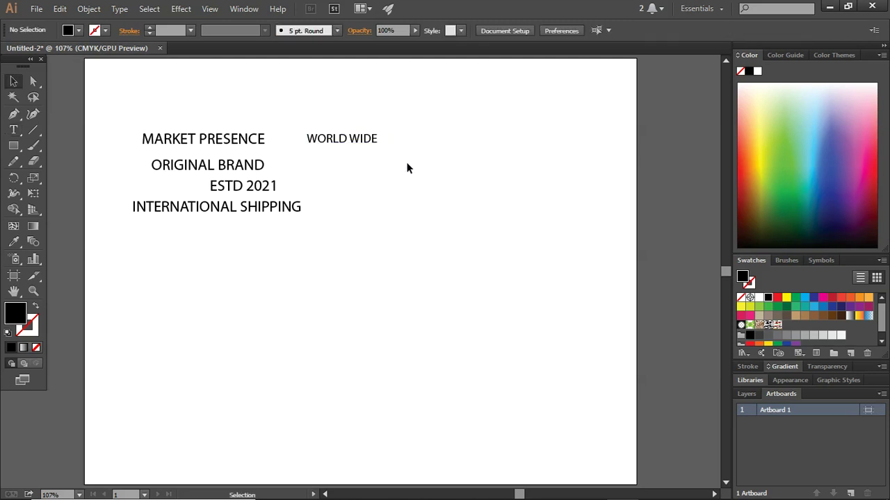
pyautogui.moveTo(405, 165); pyautogui.dragTo(290, 122)
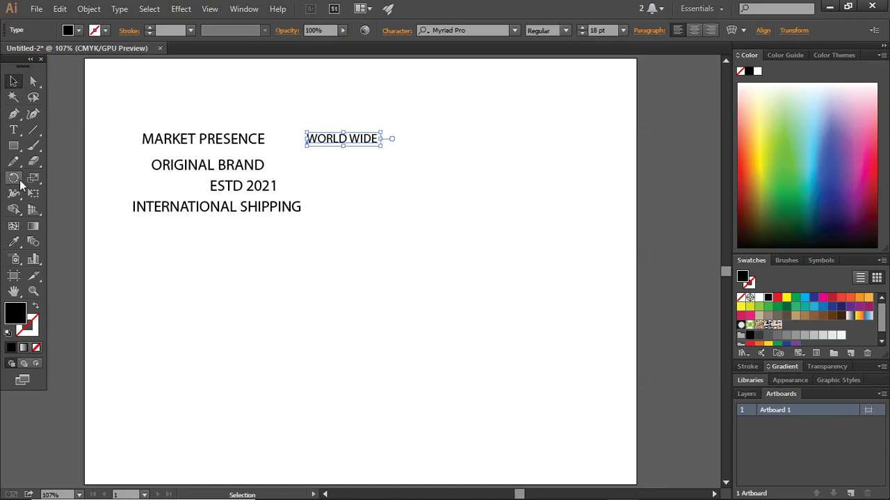
# Try the Vertical Type tool right of the lines, discarding the mistyped letters
pyautogui.click(13, 130)
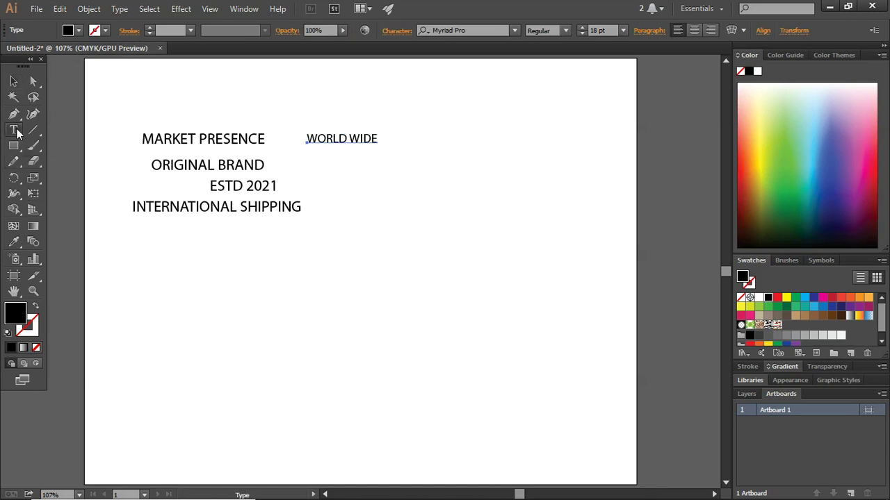
pyautogui.moveTo(16, 132); pyautogui.dragTo(38, 175)
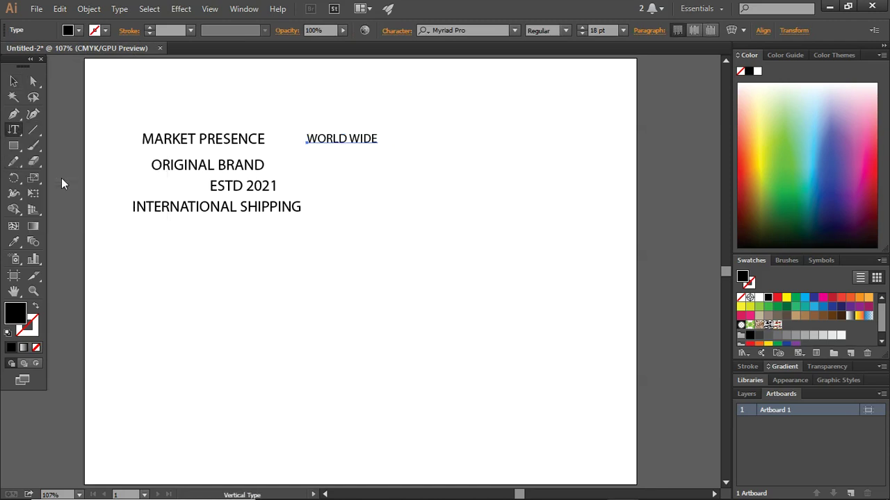
pyautogui.click(389, 163)
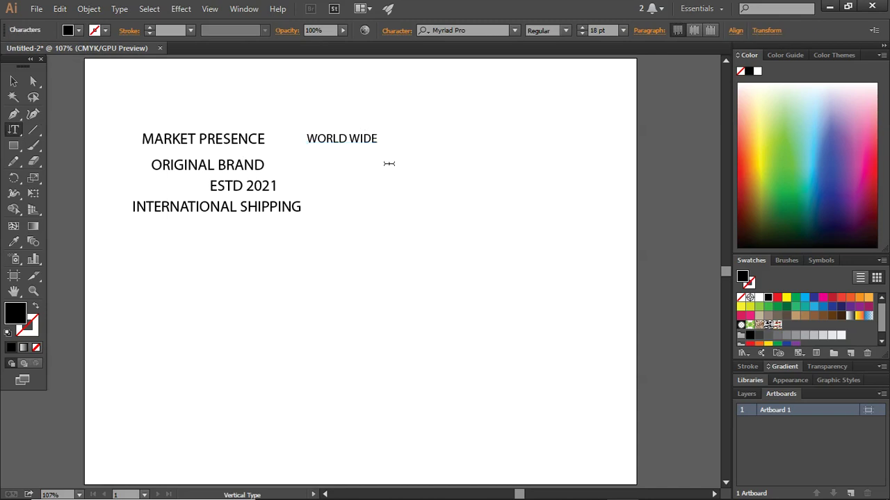
pyautogui.write('WO')
pyautogui.press('BackSpace')
pyautogui.press('BackSpace')
pyautogui.press('BackSpace')
pyautogui.keyDown('ctrl'); pyautogui.click(392, 205); pyautogui.keyUp('ctrl')
pyautogui.click(415, 199)
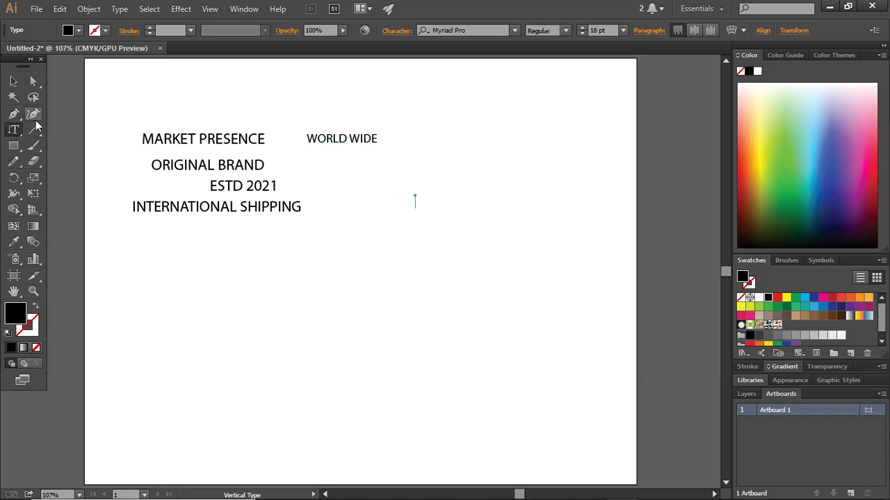
# Rotate WORLD WIDE to read vertically bottom to top beside the text lines
pyautogui.click(13, 81)
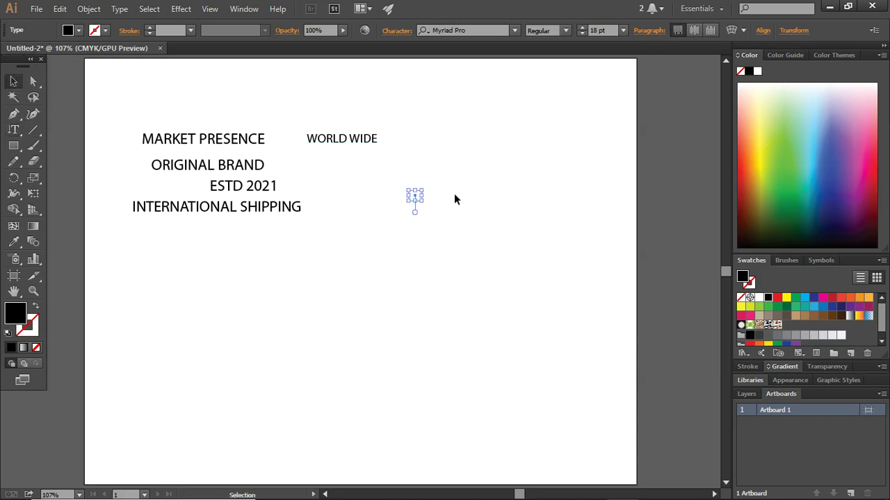
pyautogui.click(449, 205)
pyautogui.click(332, 137)
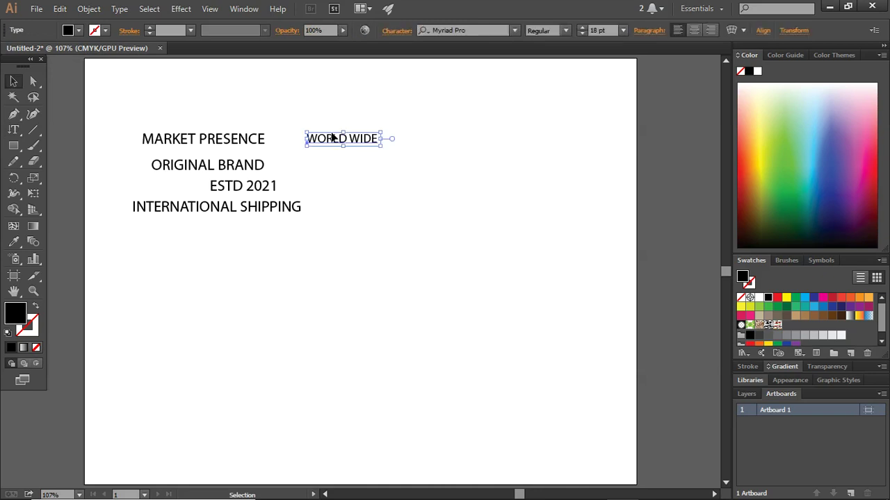
pyautogui.moveTo(387, 131); pyautogui.dragTo(357, 204)
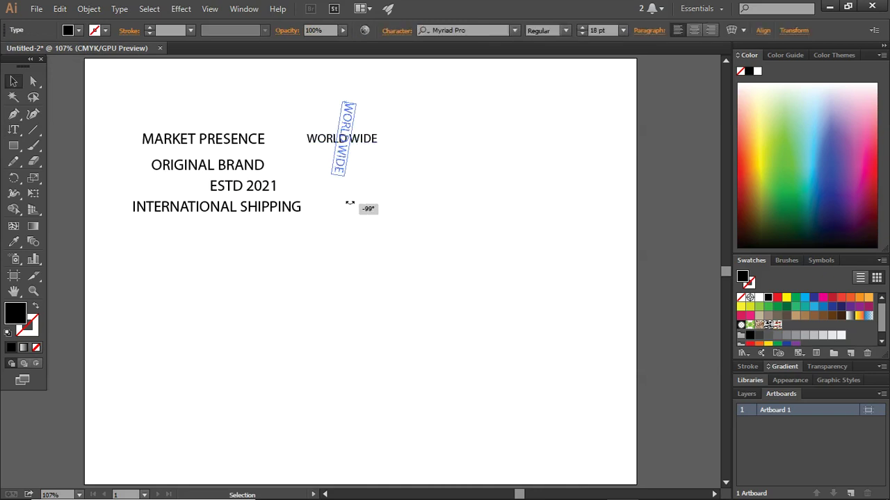
pyautogui.moveTo(344, 146); pyautogui.dragTo(297, 156)
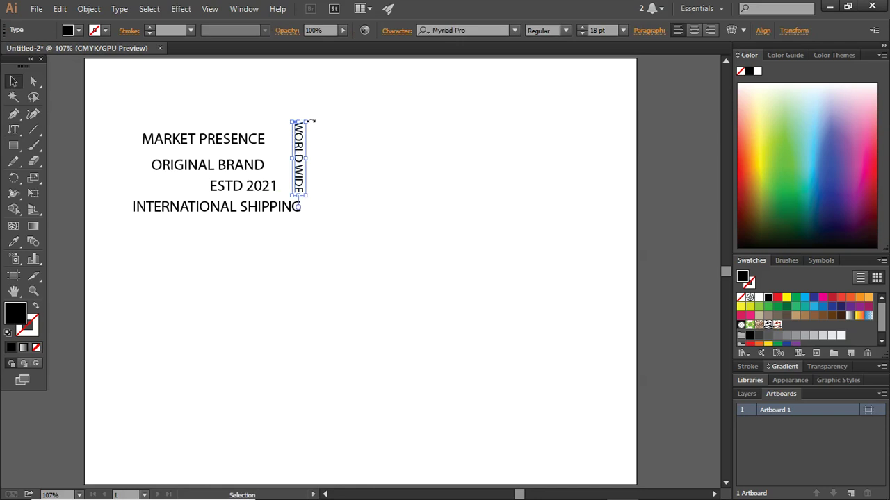
pyautogui.moveTo(308, 120); pyautogui.dragTo(272, 217)
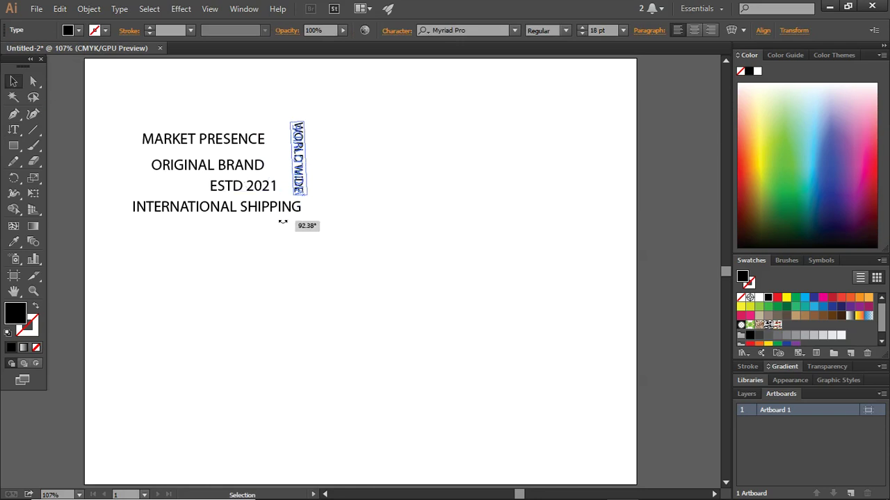
pyautogui.moveTo(273, 218); pyautogui.dragTo(296, 221)
pyautogui.scroll(3, 269, 162)
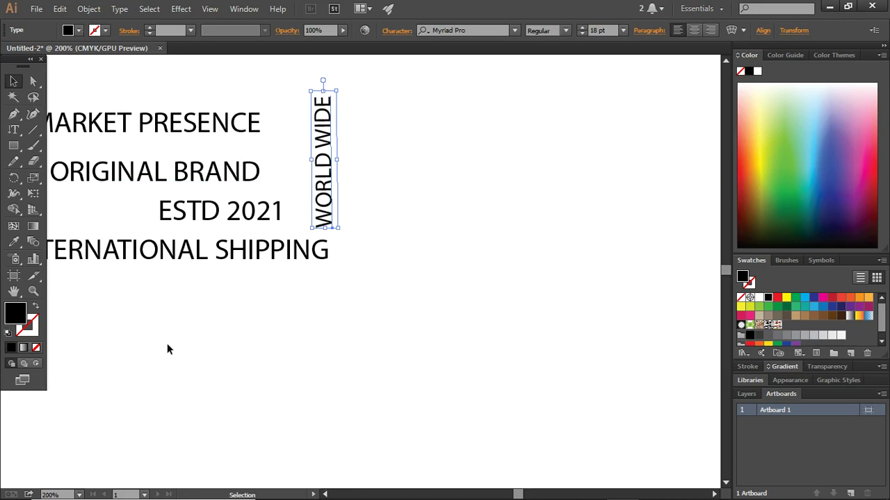
pyautogui.moveTo(162, 337); pyautogui.dragTo(260, 369)
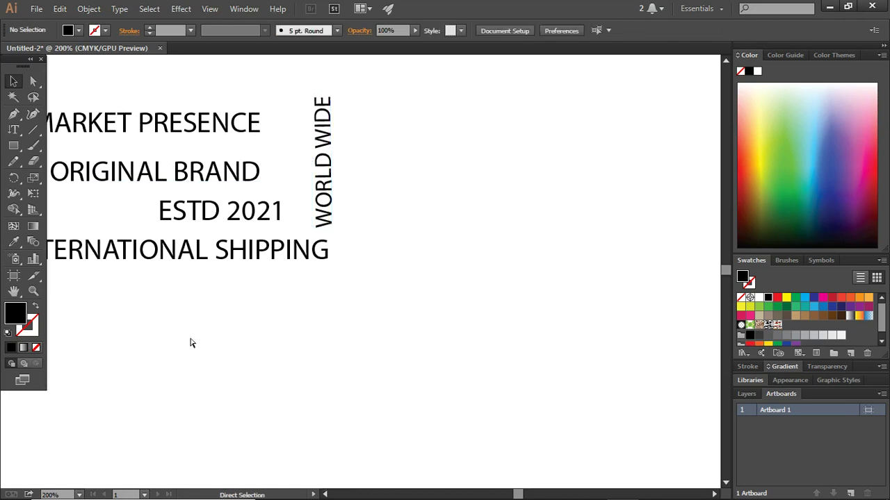
# Reposition INTERNATIONAL SHIPPING, WORLD WIDE, ESTD 2021 and ORIGINAL BRAND around each other
pyautogui.moveTo(171, 316)
pyautogui.mouseDown()
pyautogui.moveTo(296, 369)
pyautogui.moveTo(253, 337)
pyautogui.mouseUp()
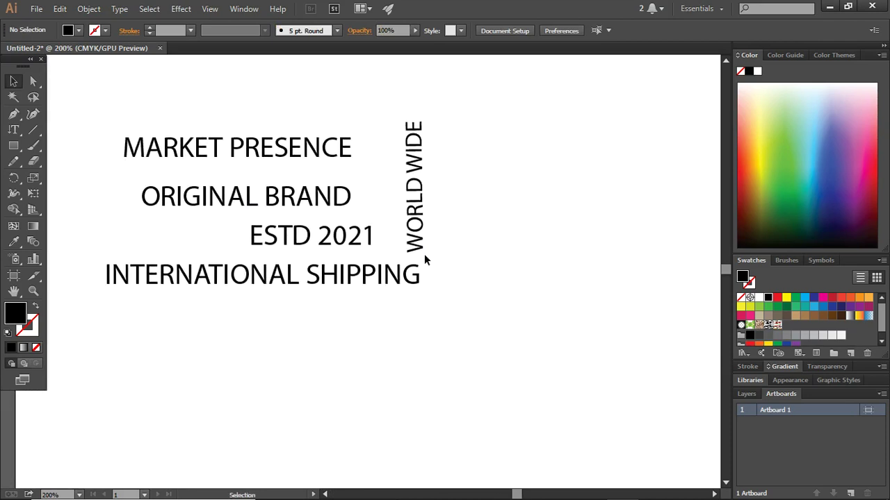
pyautogui.click(412, 182)
pyautogui.moveTo(293, 284); pyautogui.dragTo(272, 309)
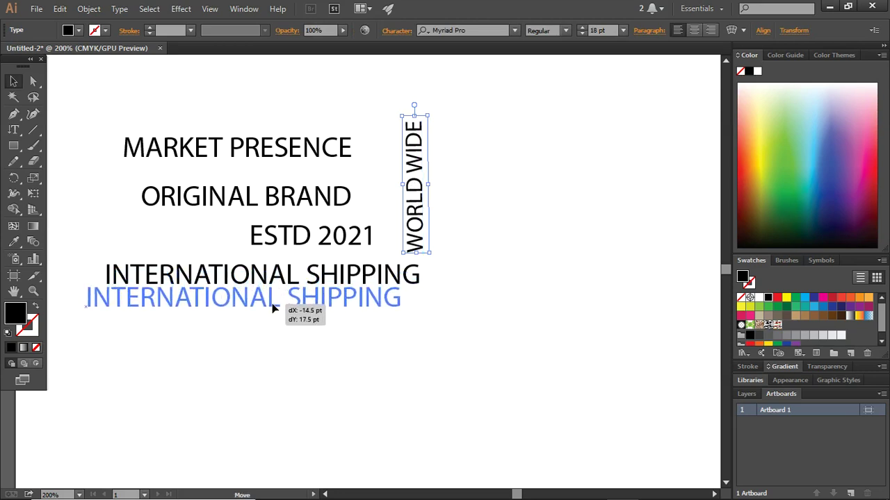
pyautogui.click(576, 185)
pyautogui.moveTo(413, 204)
pyautogui.mouseDown()
pyautogui.moveTo(392, 232)
pyautogui.moveTo(310, 240)
pyautogui.mouseUp()
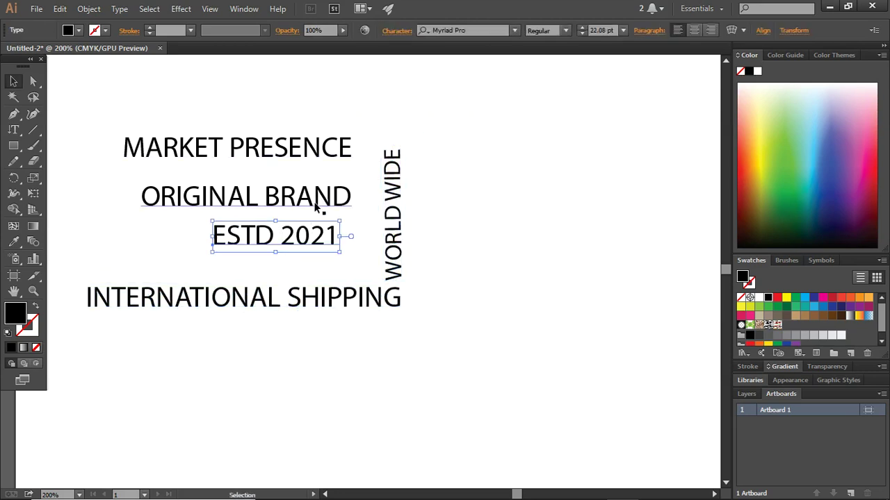
pyautogui.moveTo(315, 207); pyautogui.dragTo(273, 211)
pyautogui.moveTo(314, 243); pyautogui.dragTo(319, 260)
pyautogui.moveTo(303, 202); pyautogui.dragTo(327, 206)
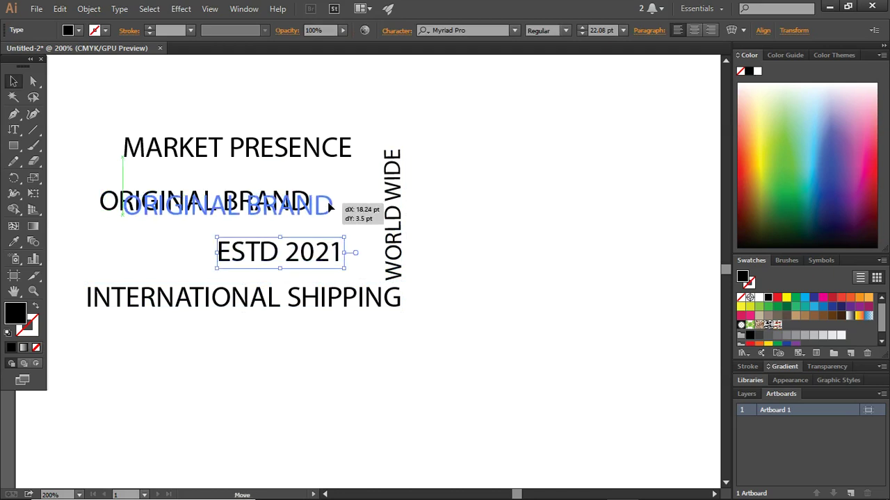
pyautogui.click(502, 125)
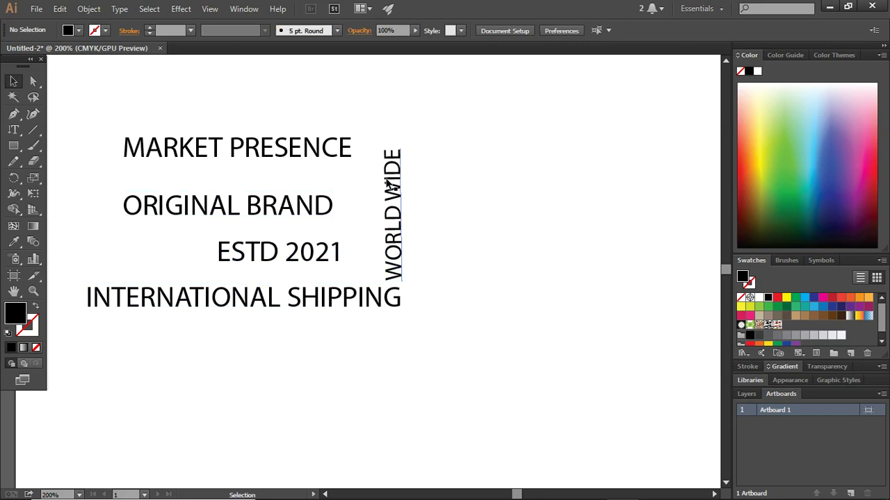
# Set WORLD WIDE to 22 pt and move MARKET PRESENCE up against it
pyautogui.click(388, 182)
pyautogui.click(347, 153)
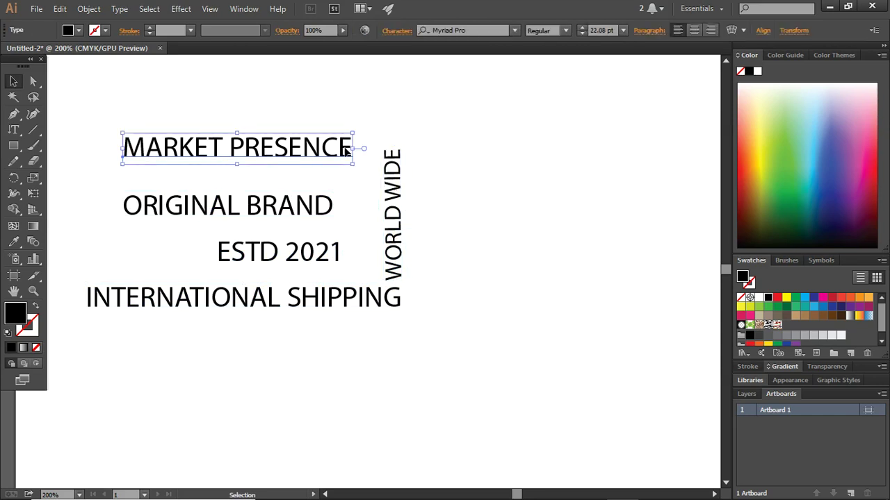
pyautogui.click(505, 134)
pyautogui.click(392, 209)
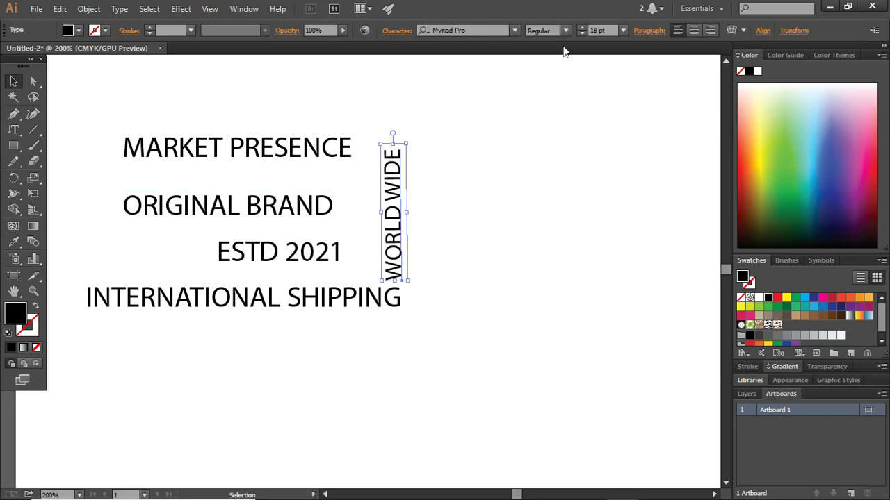
pyautogui.write('22')
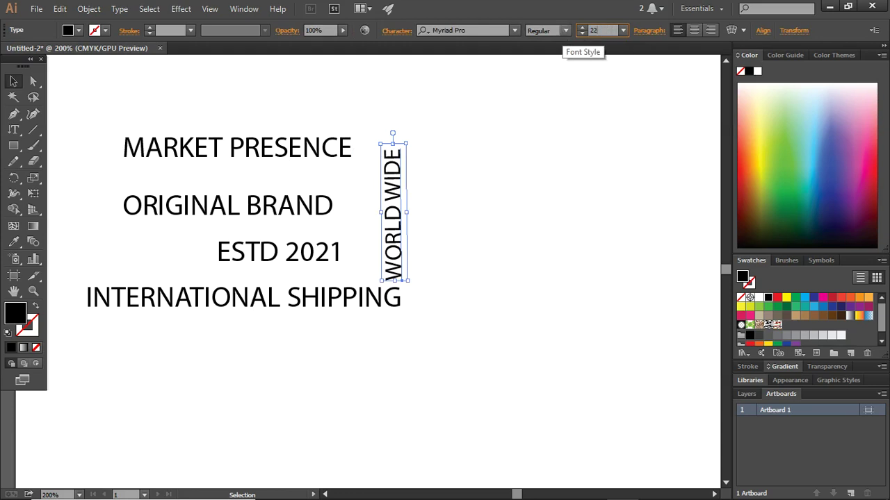
pyautogui.press('Return')
pyautogui.click(526, 174)
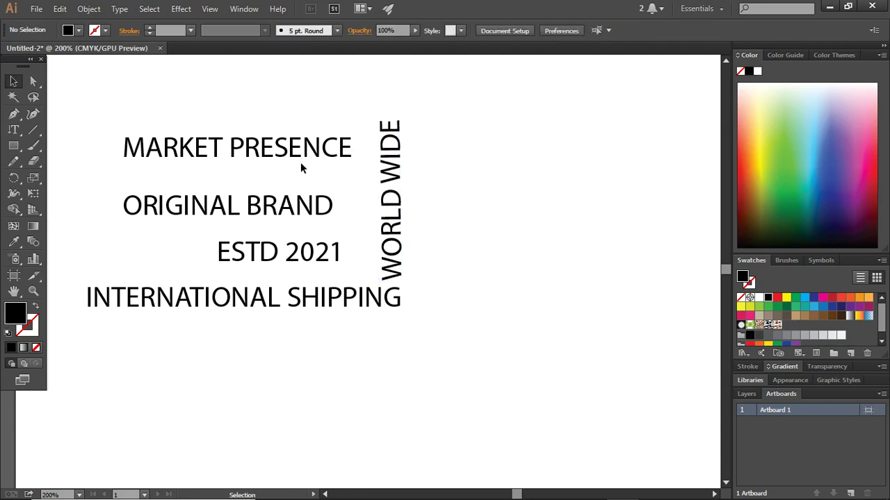
pyautogui.moveTo(301, 165); pyautogui.dragTo(338, 134)
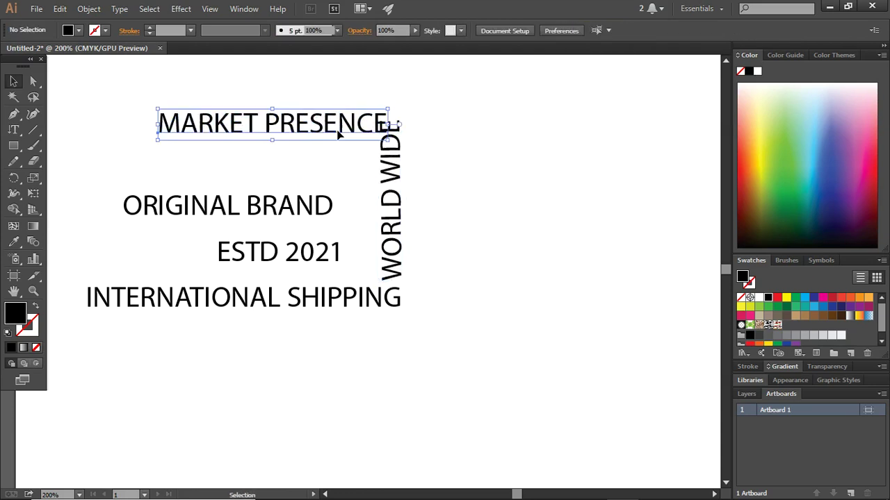
# Delete the final E so the line reads 'MARKET PRESENC'
pyautogui.press('t')
pyautogui.click(14, 131)
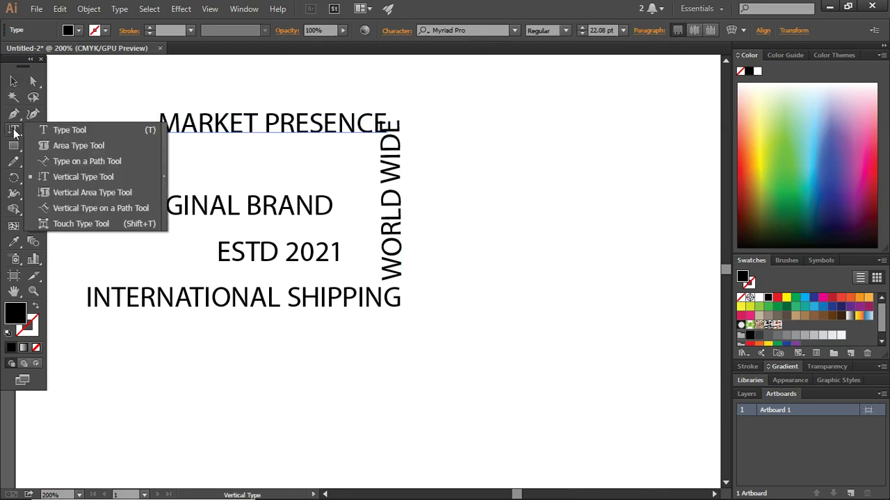
pyautogui.click(70, 130)
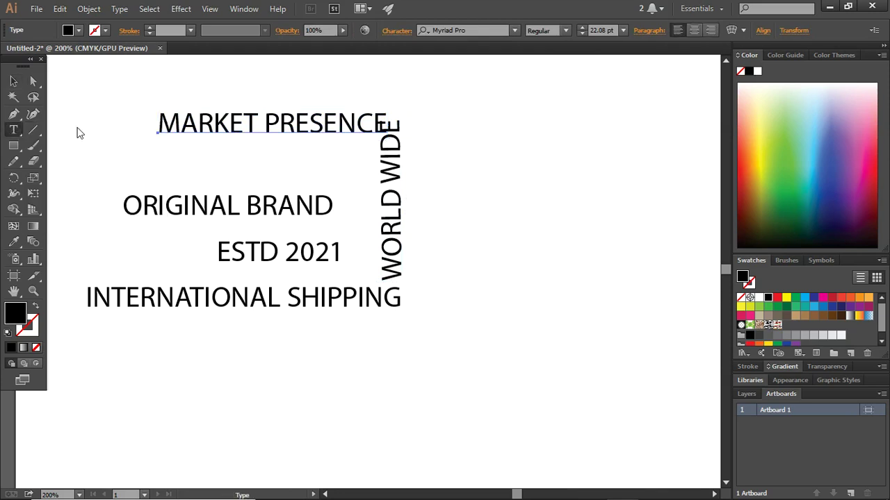
pyautogui.click(372, 123)
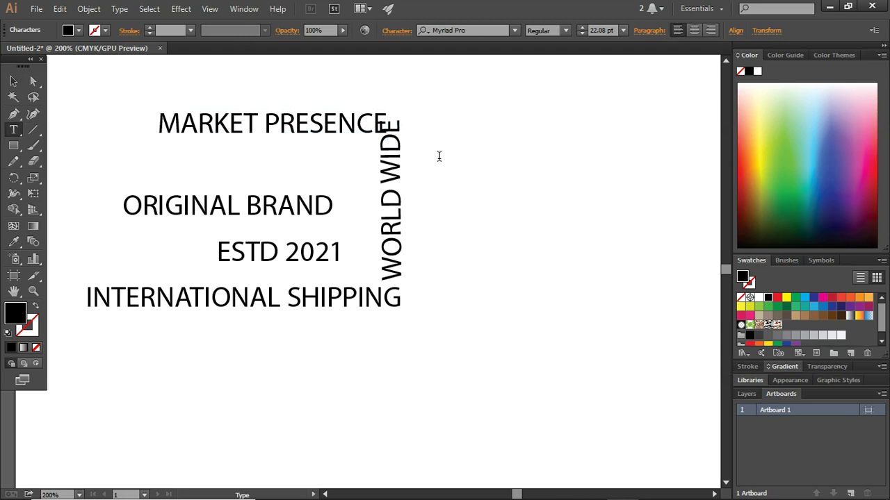
pyautogui.press('BackSpace')
# Nudge MARKET PRESENC right and move ORIGINAL BRAND and ESTD 2021 up and right
pyautogui.click(10, 78)
pyautogui.click(458, 207)
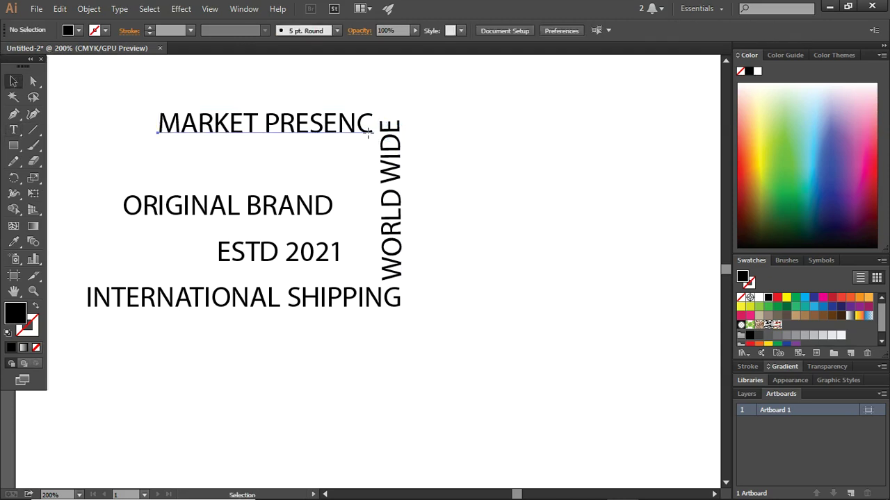
pyautogui.moveTo(369, 132); pyautogui.dragTo(372, 133)
pyautogui.click(460, 141)
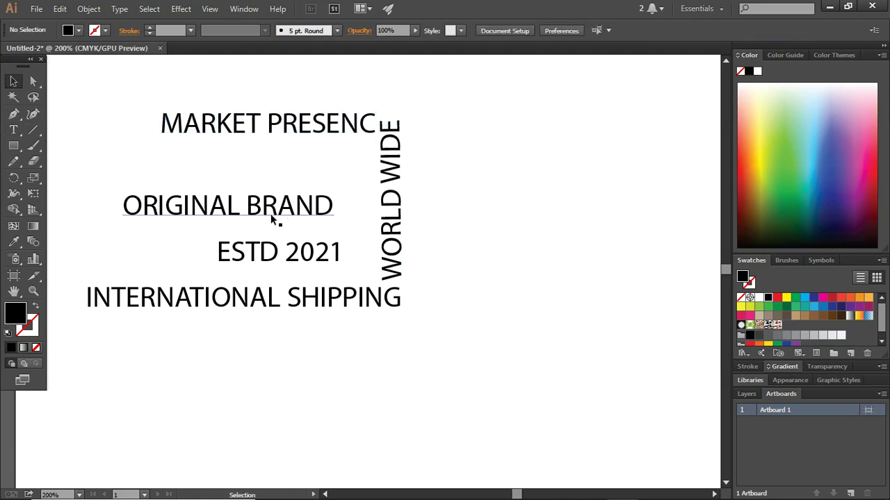
pyautogui.moveTo(271, 216); pyautogui.dragTo(283, 195)
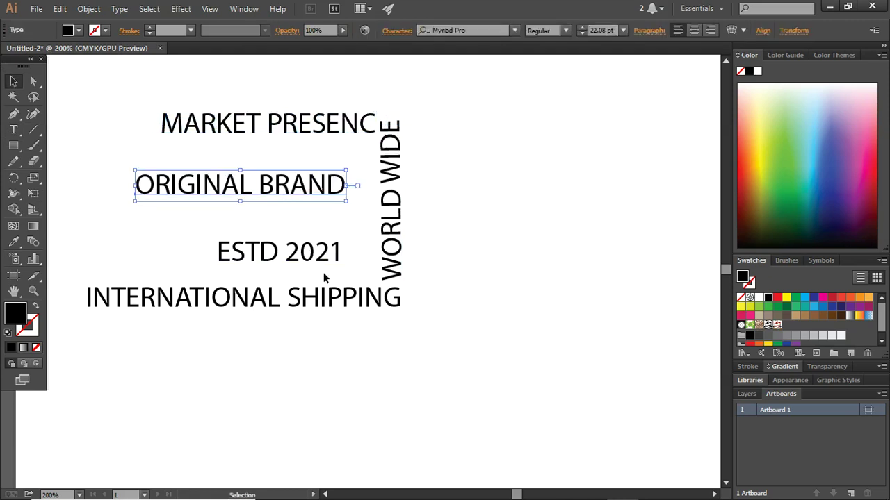
pyautogui.moveTo(332, 264); pyautogui.dragTo(353, 242)
pyautogui.click(362, 225)
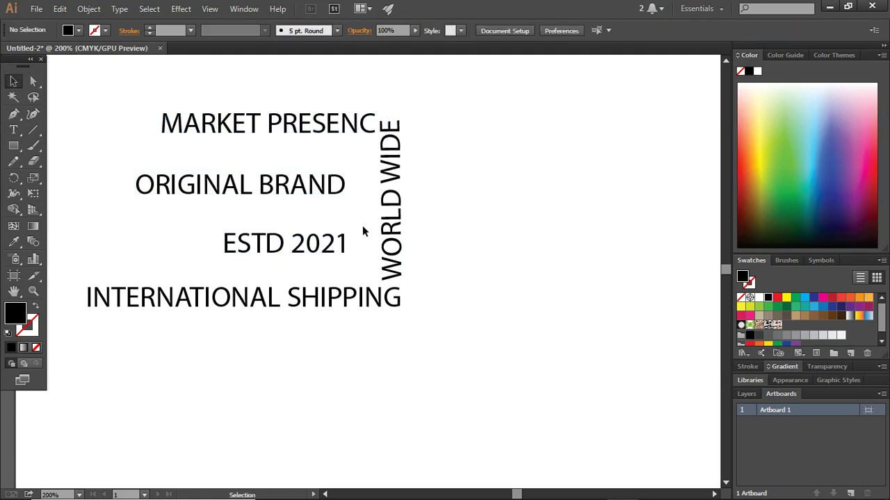
pyautogui.moveTo(13, 130); pyautogui.dragTo(72, 175)
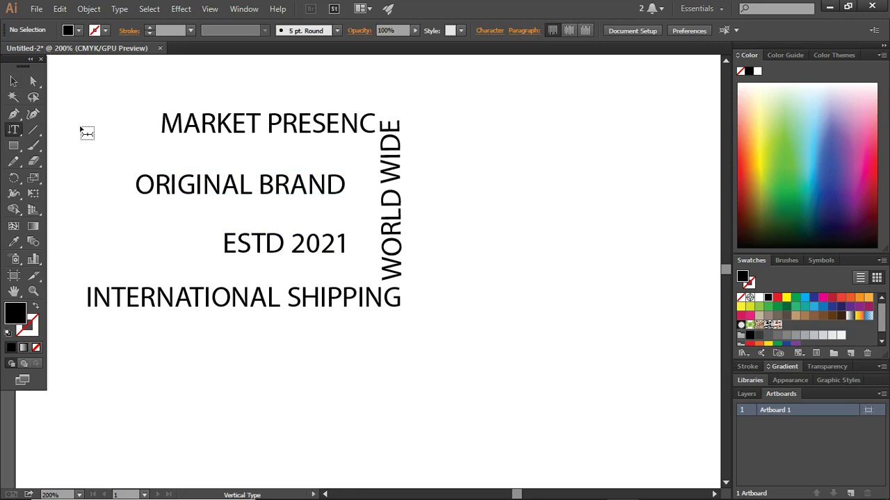
# Add vertical text 'NO#1' at the left of the layout and select it
pyautogui.click(83, 129)
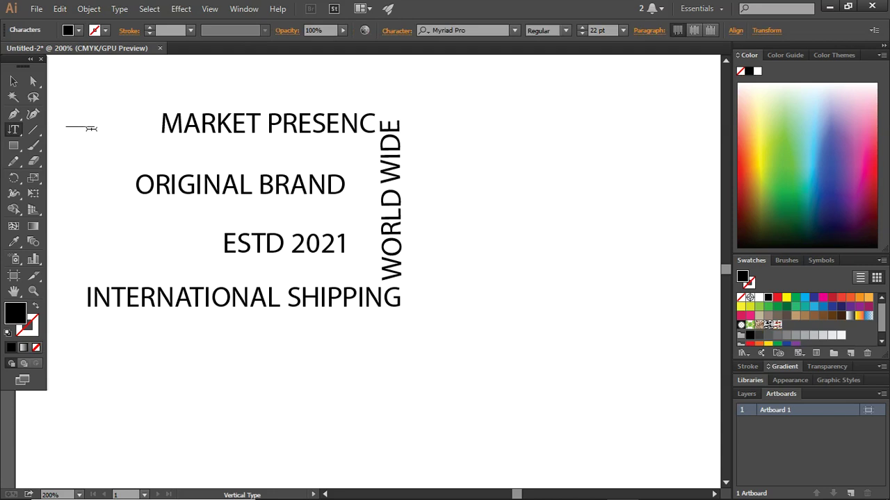
pyautogui.write('#1')
pyautogui.press('BackSpace')
pyautogui.press('BackSpace')
pyautogui.write('NO')
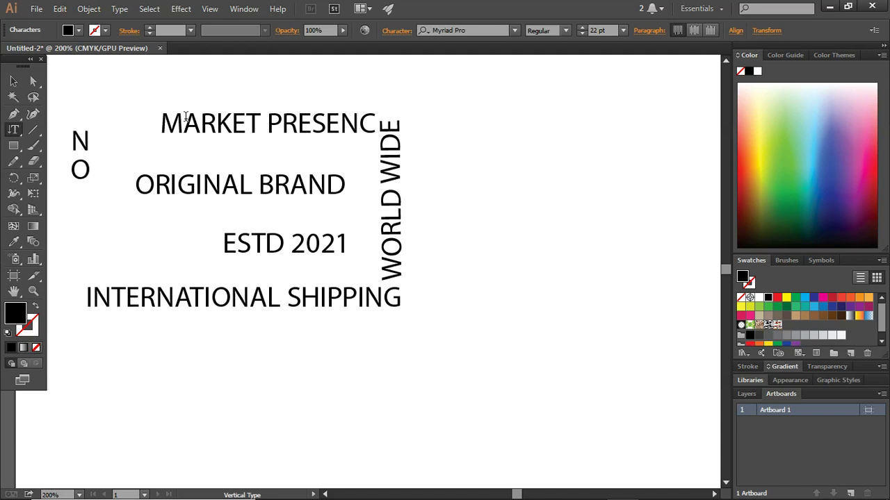
pyautogui.write('#')
pyautogui.write('1')
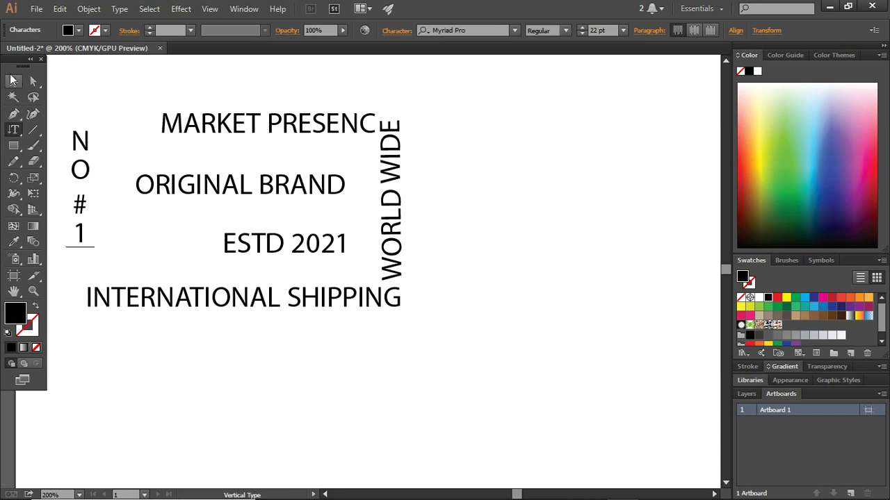
pyautogui.click(13, 82)
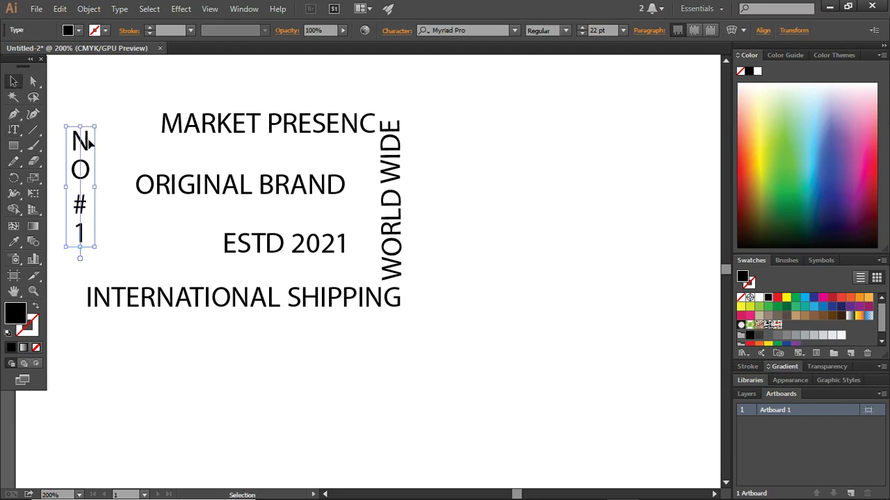
# Tighten spacing: shift NO#1 right, ORIGINAL BRAND left-down, MARKET PRESENC down
pyautogui.moveTo(89, 142); pyautogui.dragTo(114, 141)
pyautogui.click(417, 135)
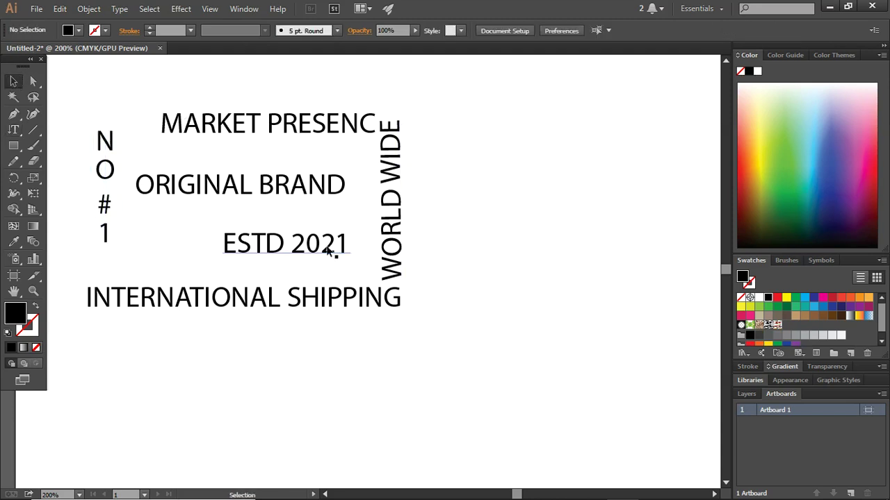
pyautogui.moveTo(294, 193); pyautogui.dragTo(280, 209)
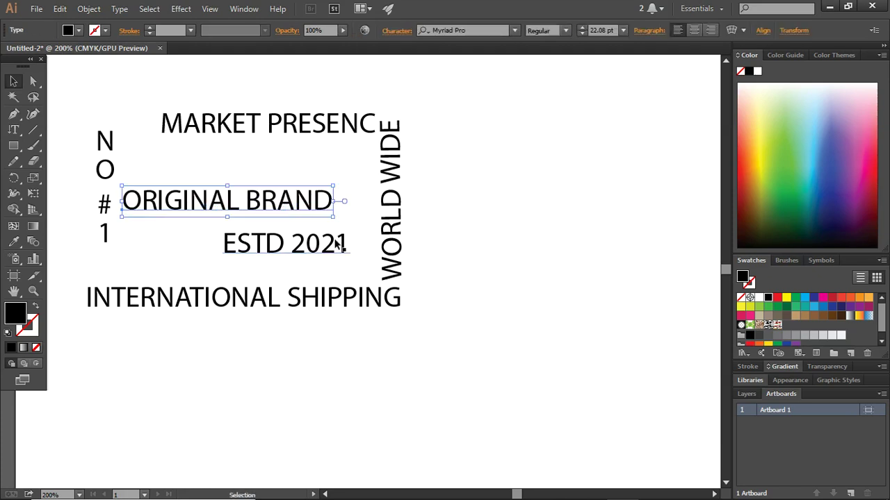
pyautogui.moveTo(367, 132); pyautogui.dragTo(367, 139)
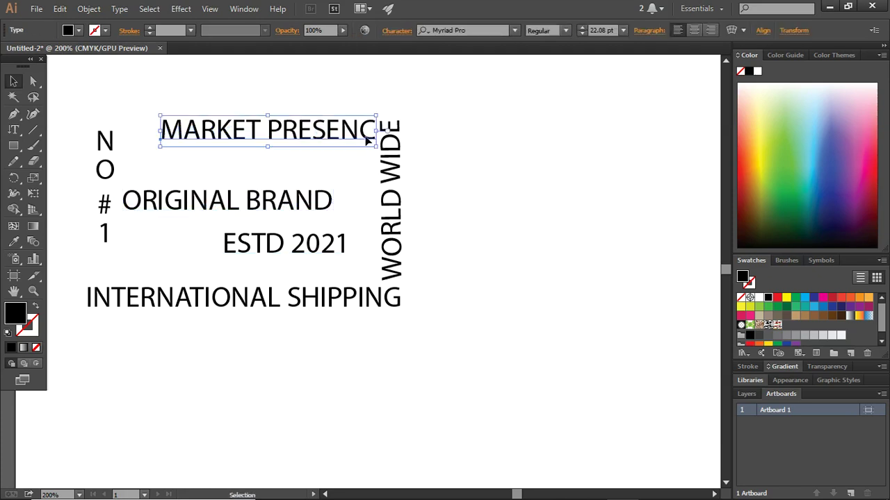
pyautogui.click(534, 186)
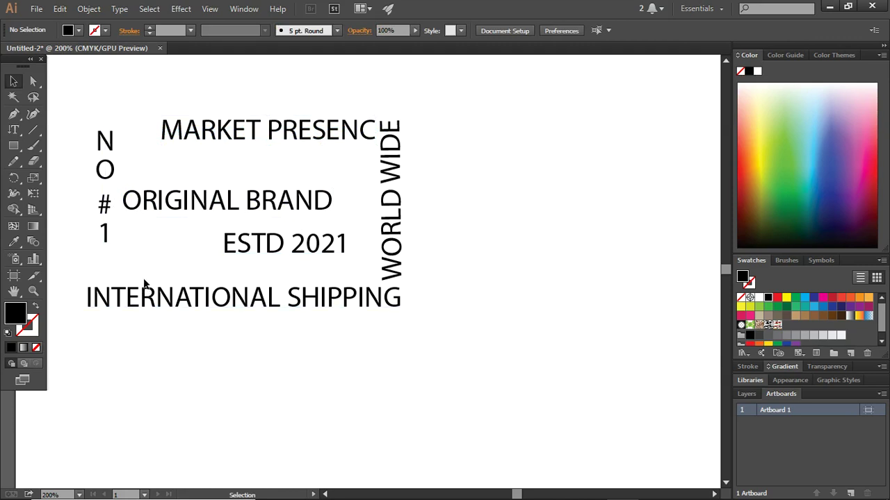
# Fake-bold ORIGINAL BRAND with an offset duplicate and lower ESTD 2021 slightly
pyautogui.moveTo(265, 200); pyautogui.dragTo(271, 193)
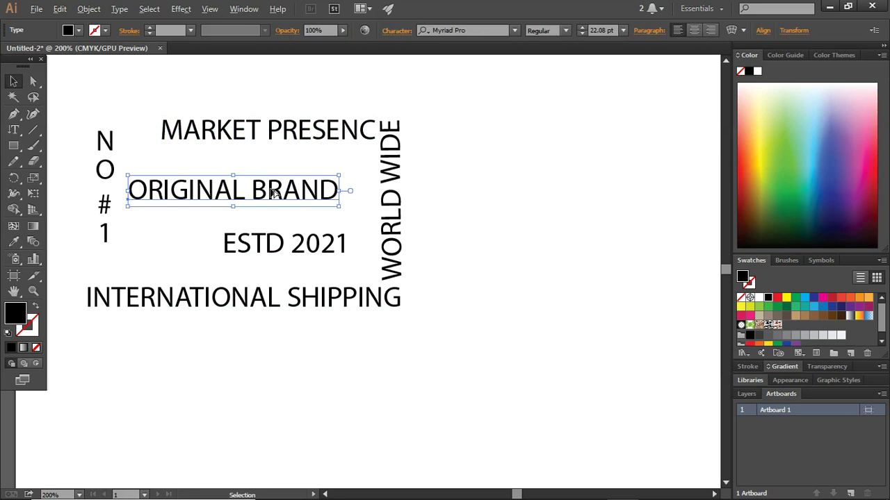
pyautogui.moveTo(270, 191); pyautogui.dragTo(275, 200)
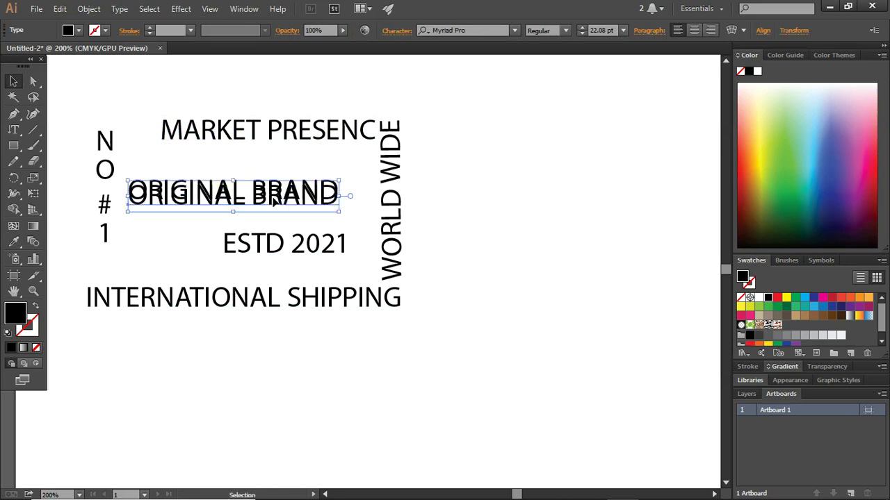
pyautogui.press('Up')
pyautogui.press('Up')
pyautogui.press('Up')
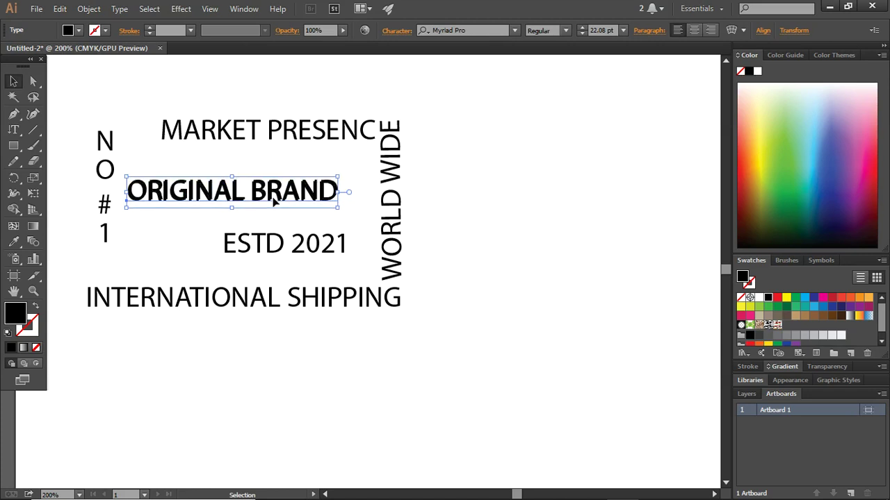
pyautogui.click(513, 206)
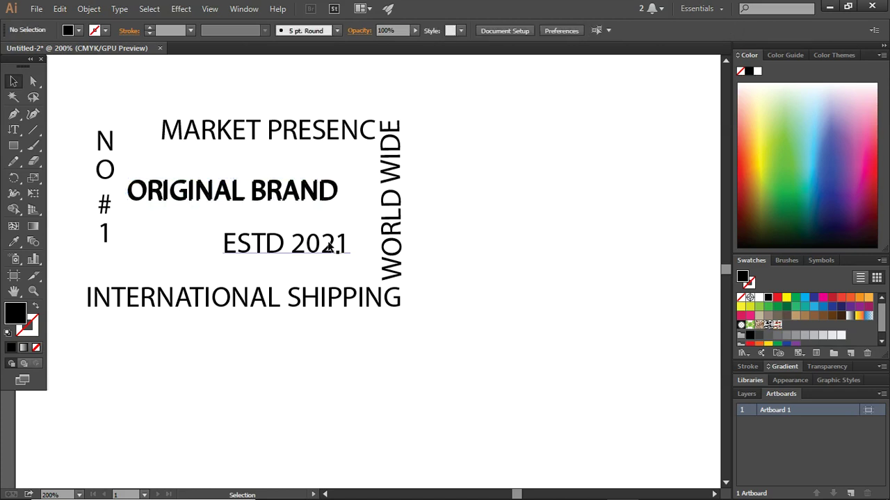
pyautogui.click(325, 245)
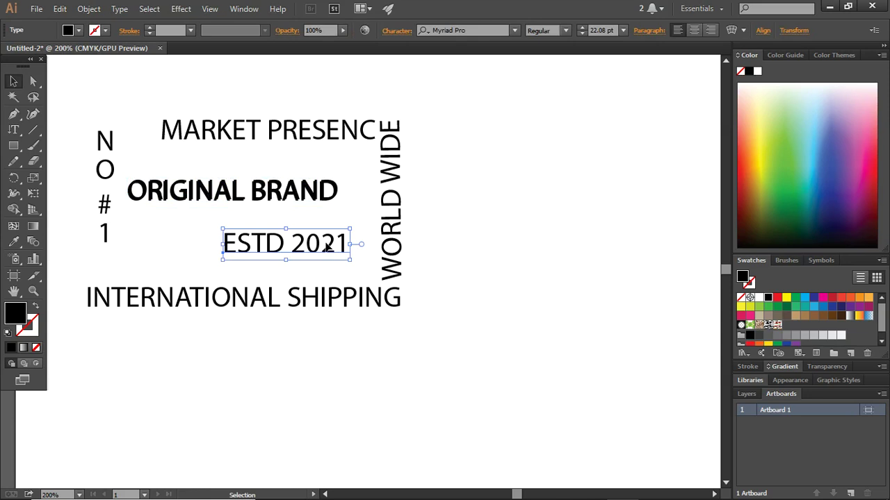
pyautogui.moveTo(325, 243); pyautogui.dragTo(326, 257)
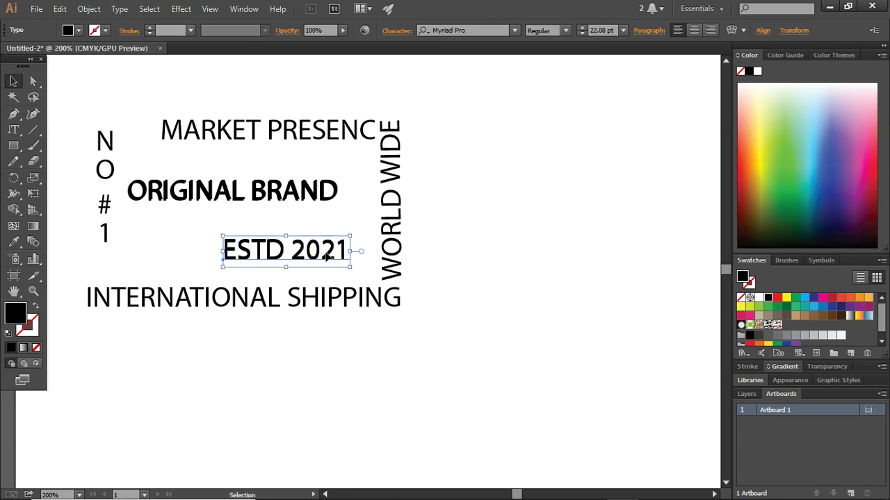
pyautogui.click(560, 162)
pyautogui.click(186, 131)
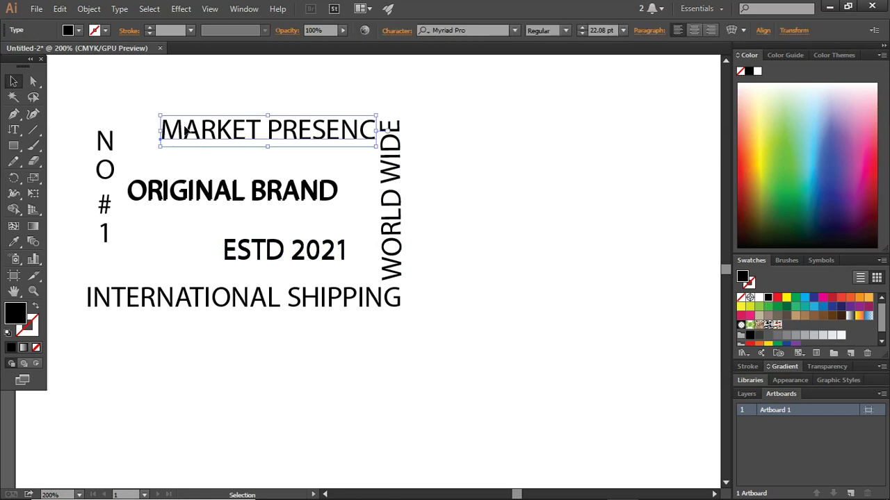
# Fill MARKET PRESENC with green from the swatches
pyautogui.click(78, 30)
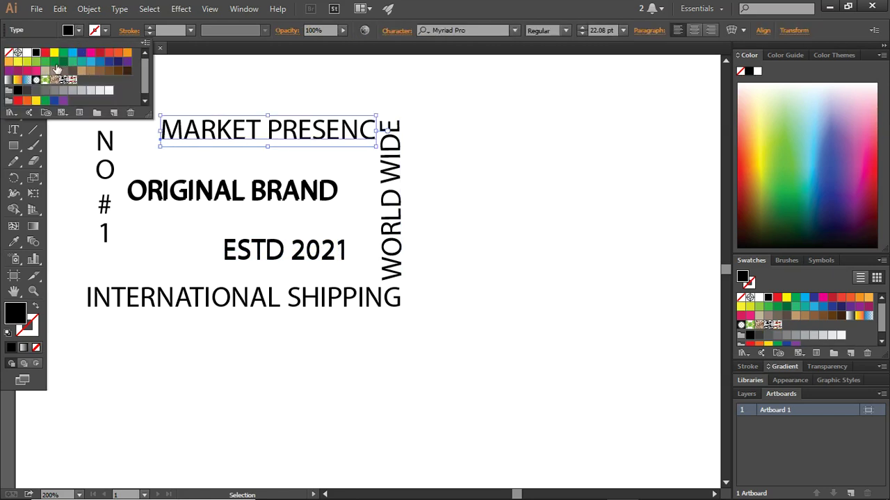
pyautogui.click(67, 62)
pyautogui.click(524, 205)
# Choose a bright red fill for INTERNATIONAL SHIPPING in the Color Picker
pyautogui.click(232, 300)
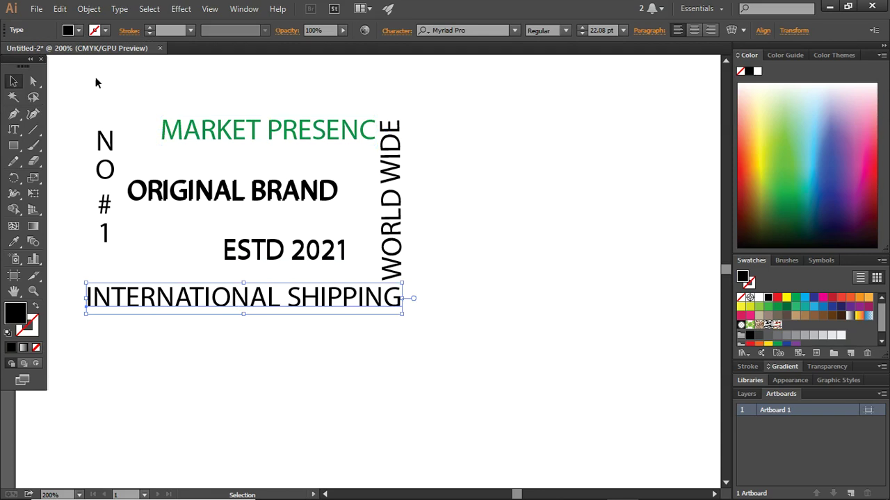
pyautogui.doubleClick(14, 316)
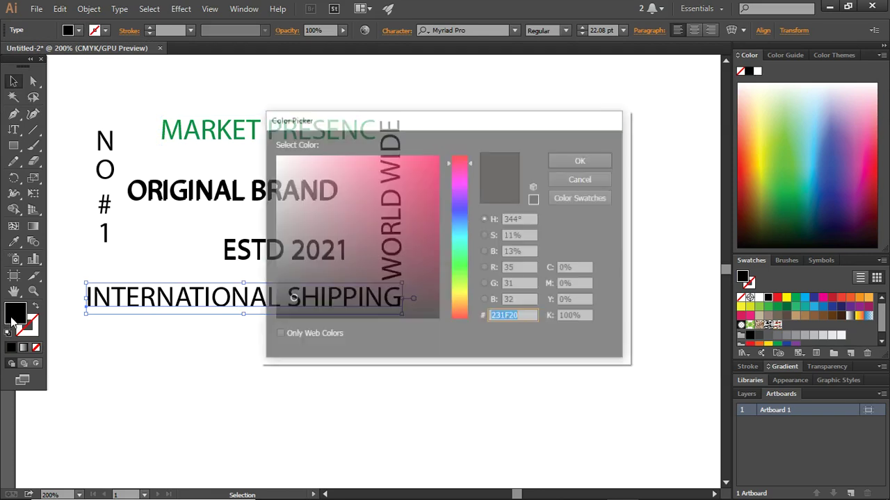
pyautogui.click(437, 272)
pyautogui.moveTo(437, 271)
pyautogui.mouseDown()
pyautogui.moveTo(427, 163)
pyautogui.moveTo(461, 155)
pyautogui.moveTo(432, 160)
pyautogui.mouseUp()
# Confirm the red fill for INTERNATIONAL SHIPPING and shift it slightly up and left
pyautogui.click(554, 165)
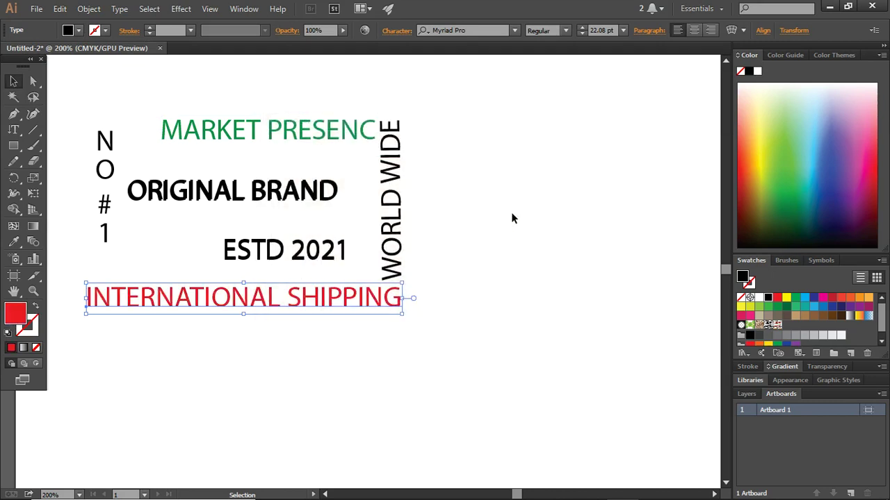
pyautogui.click(497, 226)
pyautogui.click(381, 221)
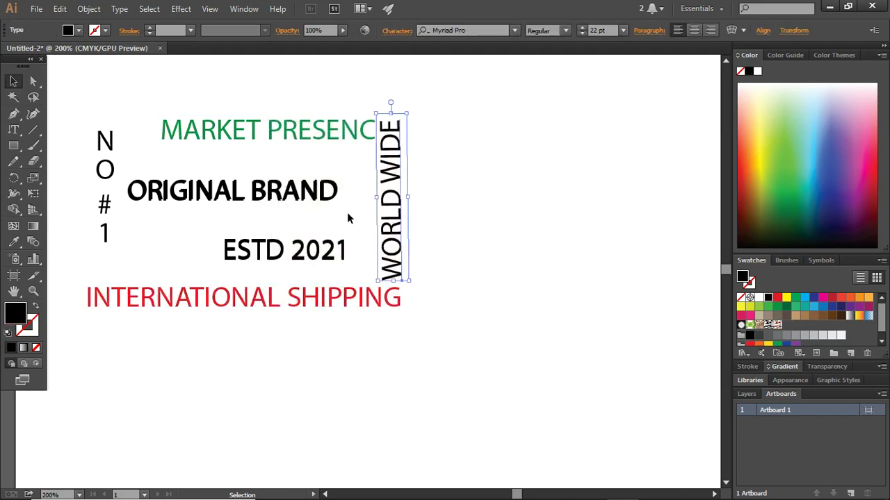
pyautogui.click(478, 153)
pyautogui.click(391, 159)
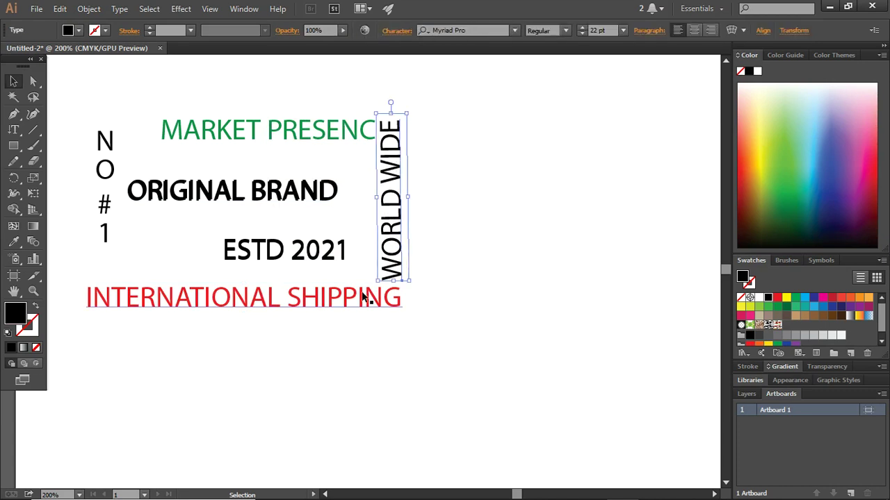
pyautogui.moveTo(400, 295)
pyautogui.mouseDown()
pyautogui.moveTo(379, 285)
pyautogui.moveTo(392, 287)
pyautogui.mouseUp()
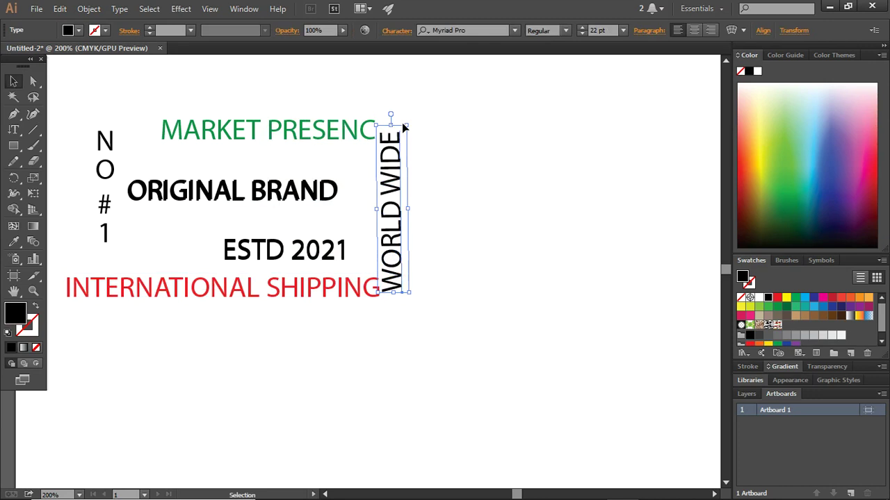
# Nudge WORLD WIDE up two steps and move INTERNATIONAL SHIPPING lower right beneath it
pyautogui.press('Up')
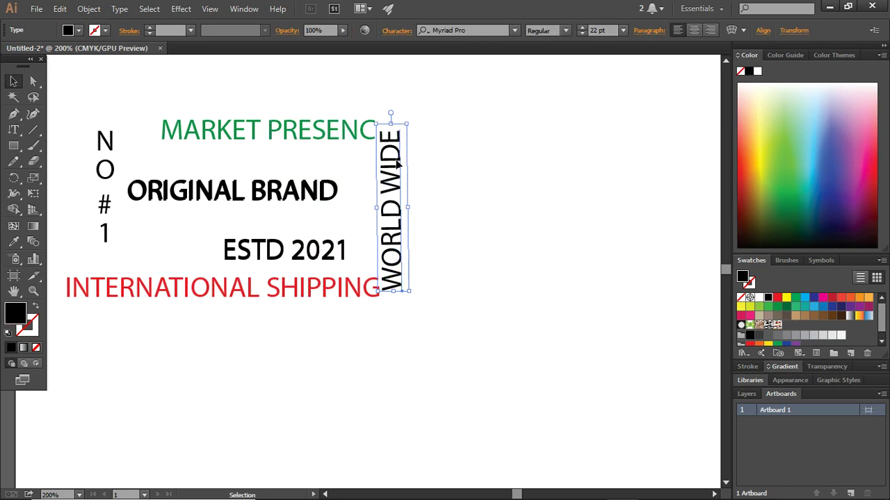
pyautogui.press('Up')
pyautogui.press('Up')
pyautogui.press('Up')
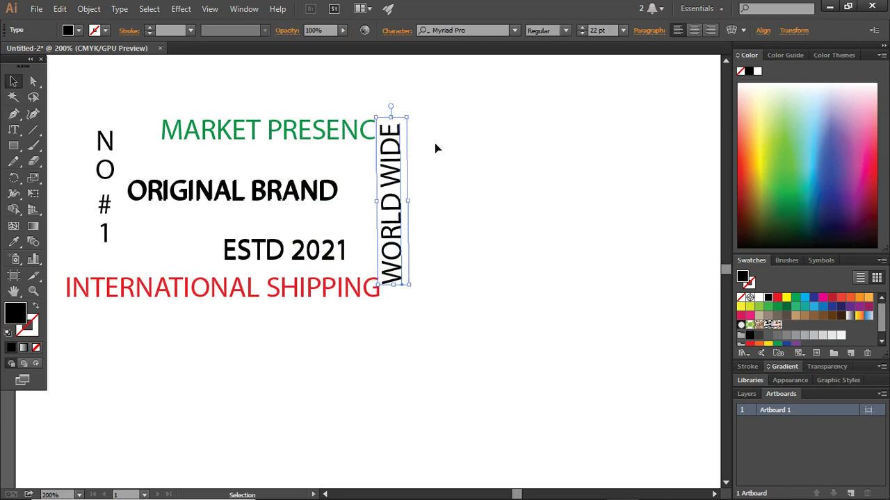
pyautogui.click(437, 144)
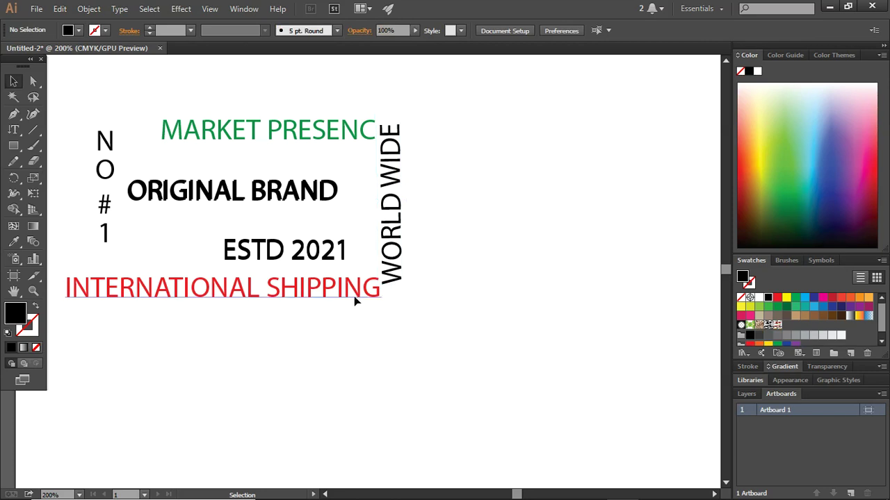
pyautogui.moveTo(354, 296)
pyautogui.mouseDown()
pyautogui.moveTo(343, 290)
pyautogui.moveTo(385, 315)
pyautogui.mouseUp()
# Fill the vertical NO #1 text orange from the swatches
pyautogui.click(541, 229)
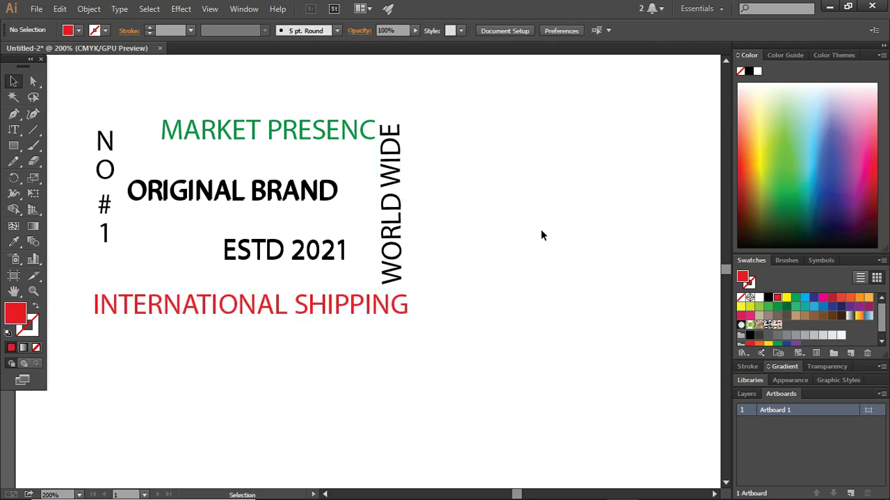
pyautogui.click(102, 189)
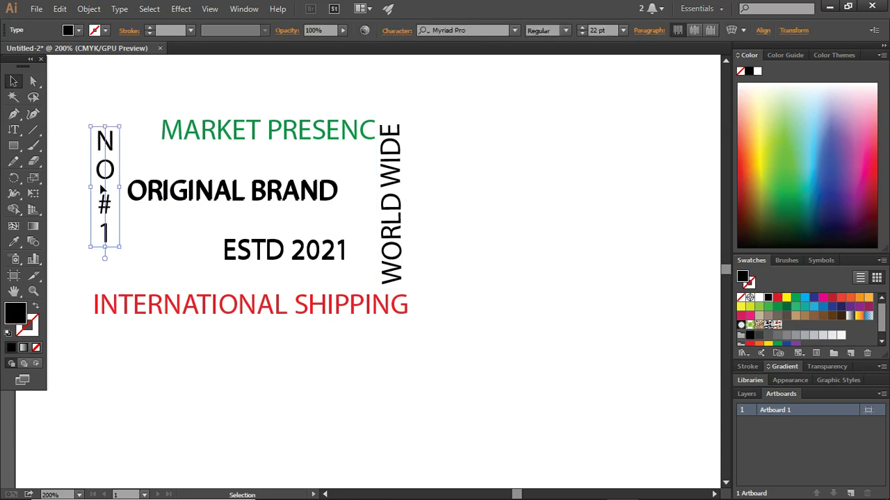
pyautogui.click(79, 30)
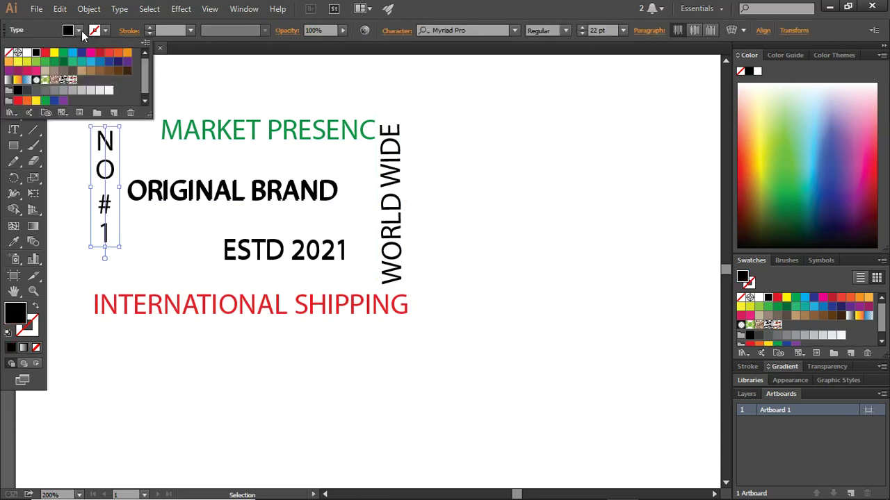
pyautogui.click(108, 55)
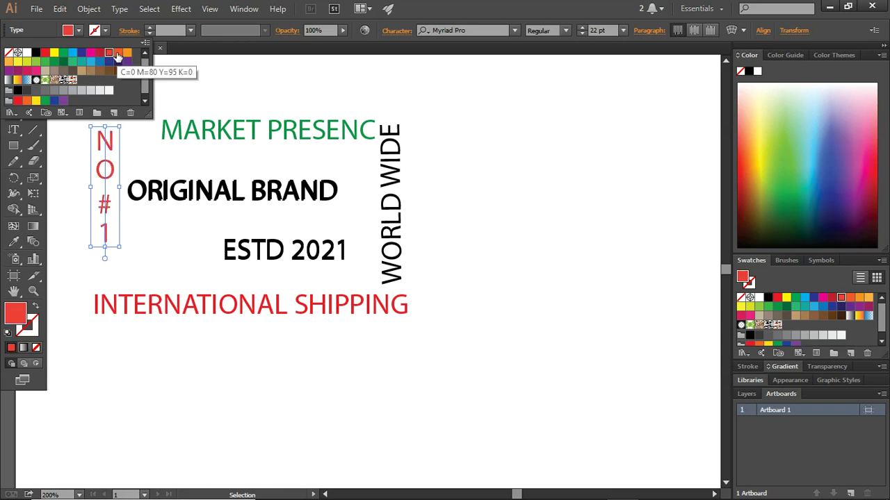
pyautogui.click(119, 53)
# Give ORIGINAL BRAND an orange fill from the swatches
pyautogui.click(275, 204)
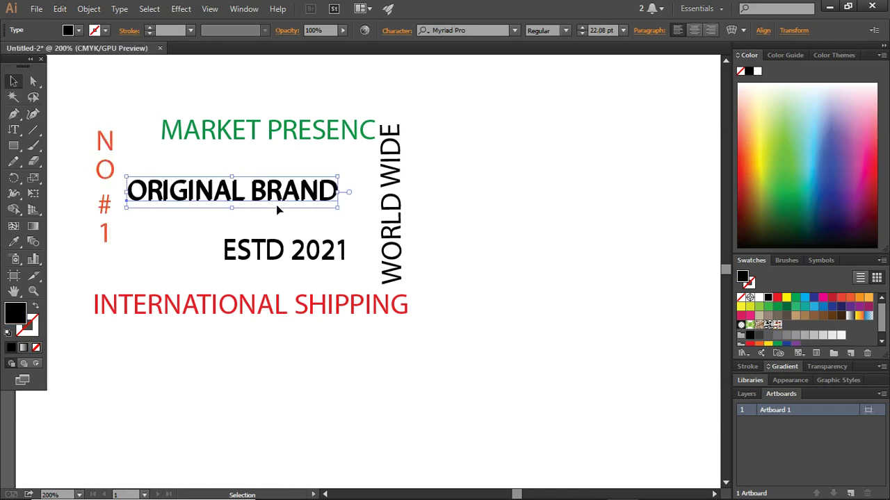
pyautogui.click(78, 31)
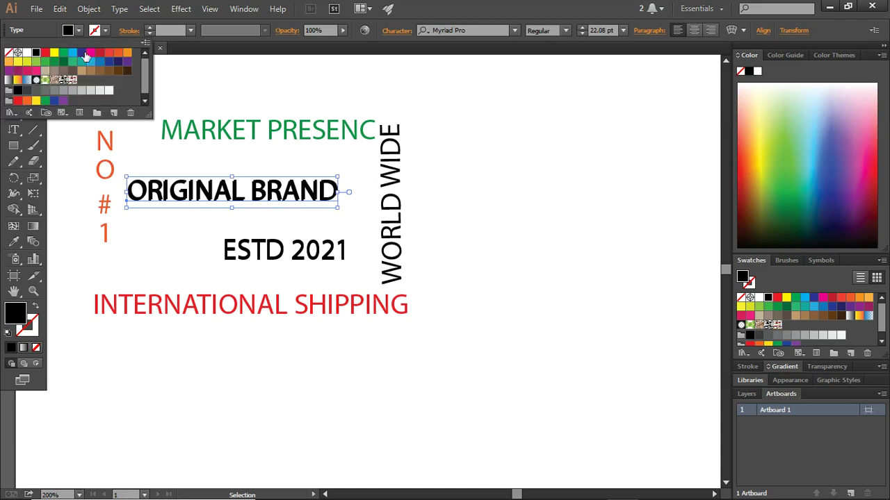
pyautogui.click(125, 53)
pyautogui.click(584, 198)
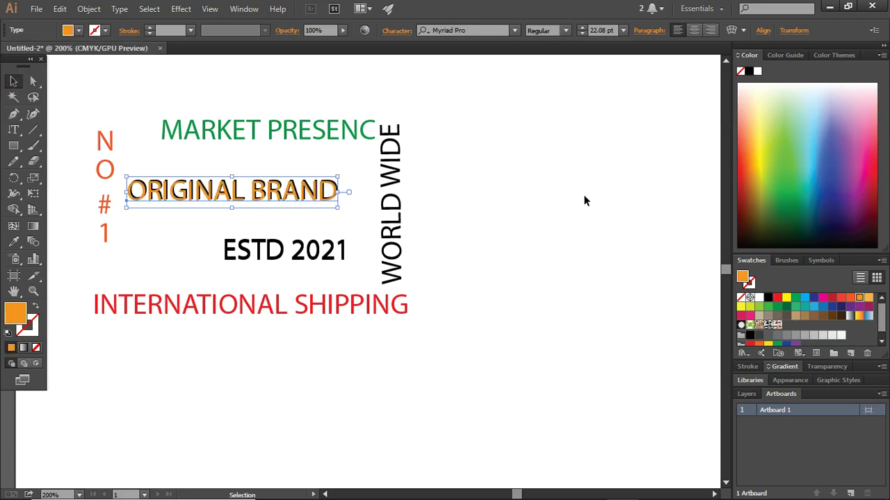
pyautogui.click(444, 235)
# Recolour ESTD 2021 teal using the Color Picker
pyautogui.click(337, 258)
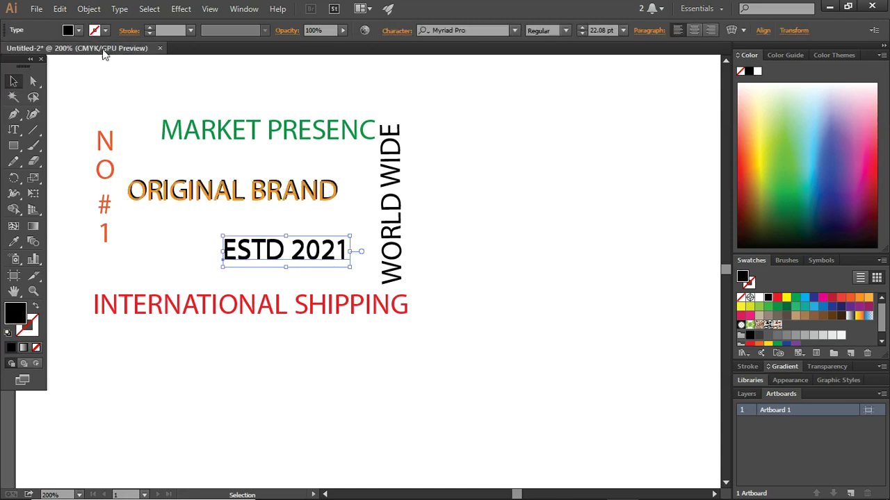
pyautogui.doubleClick(19, 316)
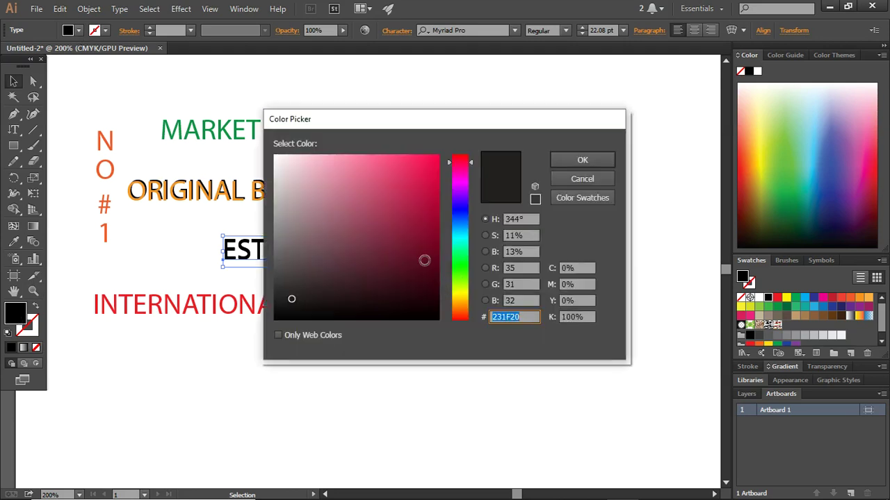
pyautogui.click(468, 243)
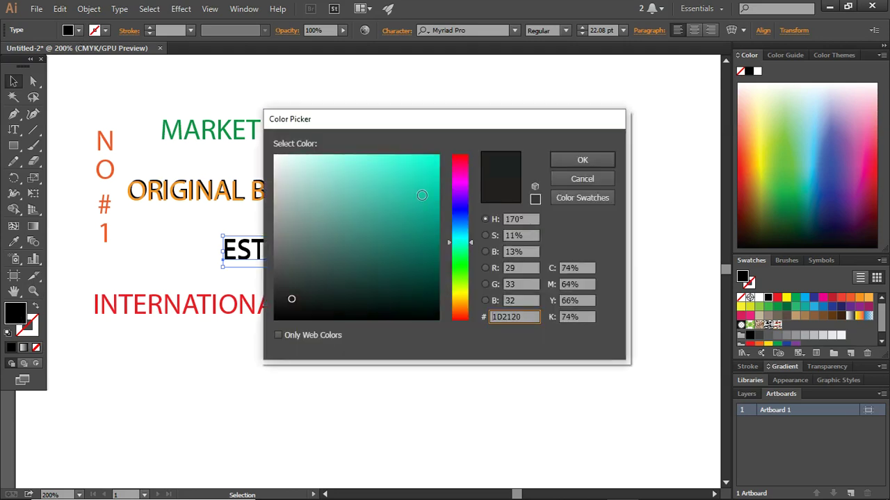
pyautogui.click(419, 192)
pyautogui.click(577, 161)
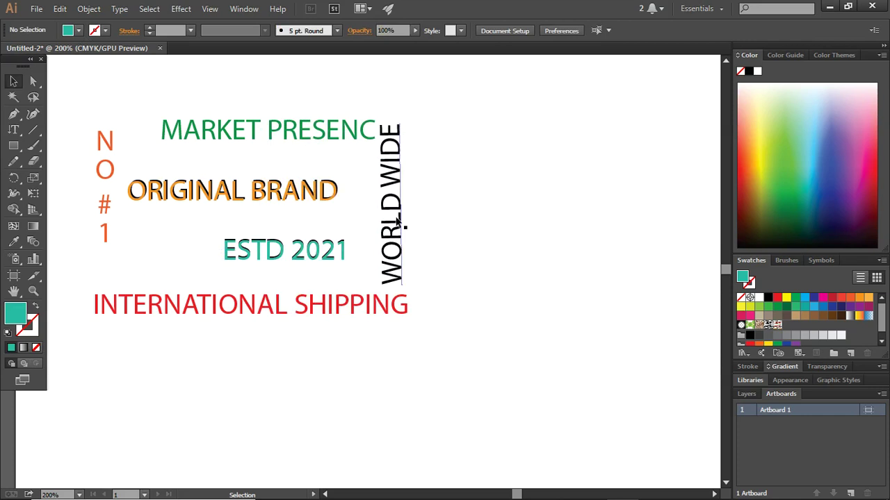
# Colour the "#1" characters of vertical NO #1 dark grey 3F3F3F, leaving NO orange
pyautogui.doubleClick(106, 232)
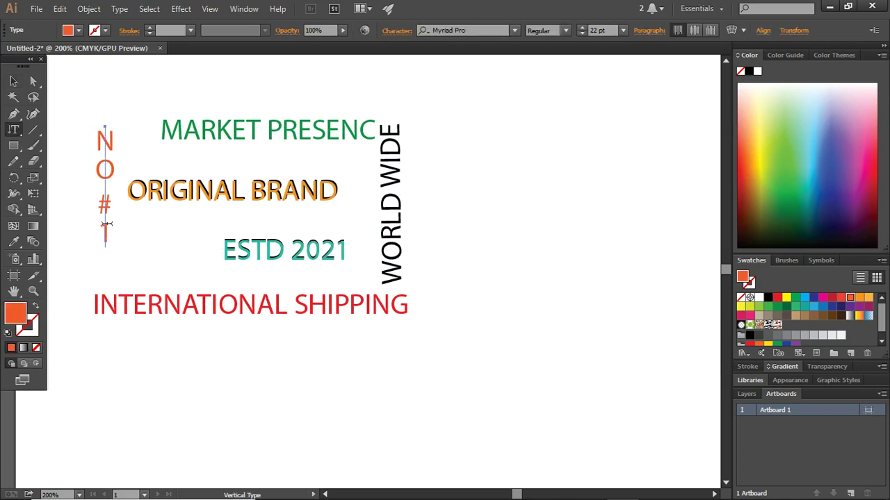
pyautogui.click(105, 223)
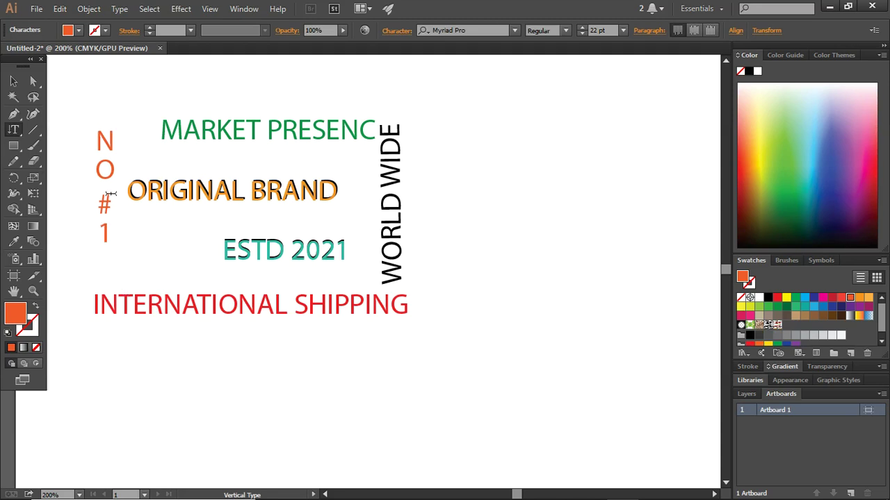
pyautogui.moveTo(110, 194); pyautogui.dragTo(107, 237)
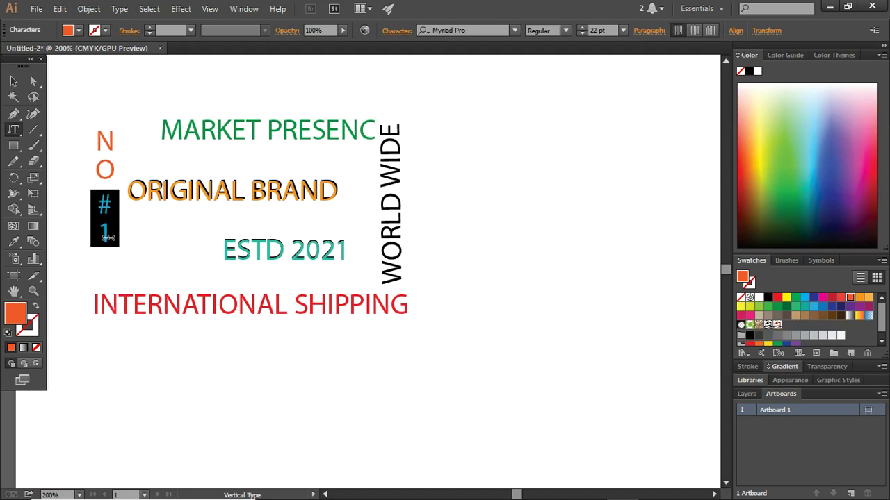
pyautogui.doubleClick(23, 319)
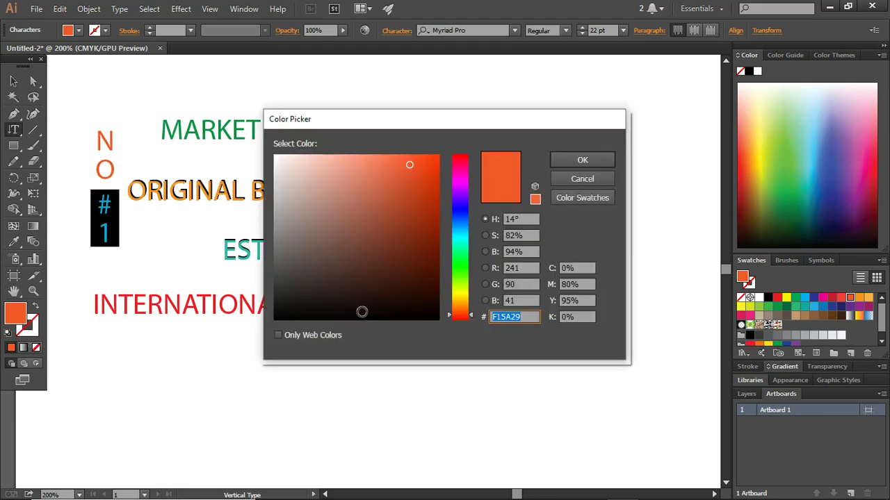
pyautogui.click(277, 279)
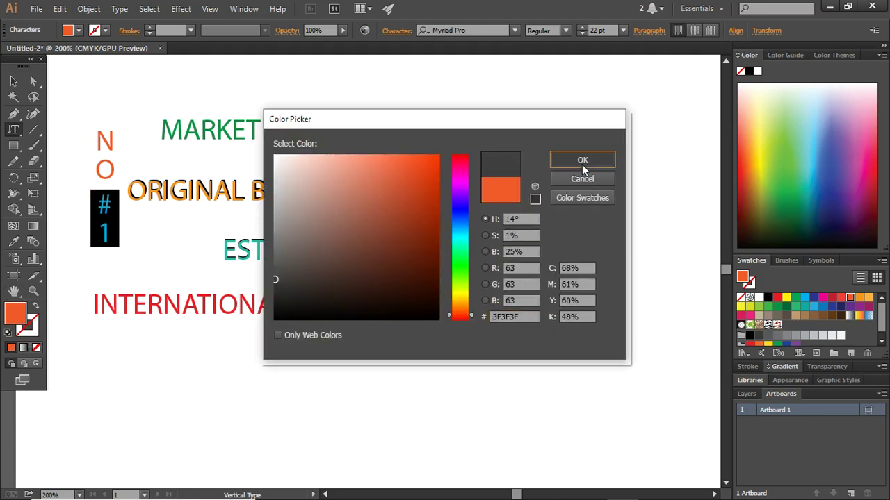
pyautogui.click(582, 162)
pyautogui.click(13, 80)
pyautogui.click(594, 198)
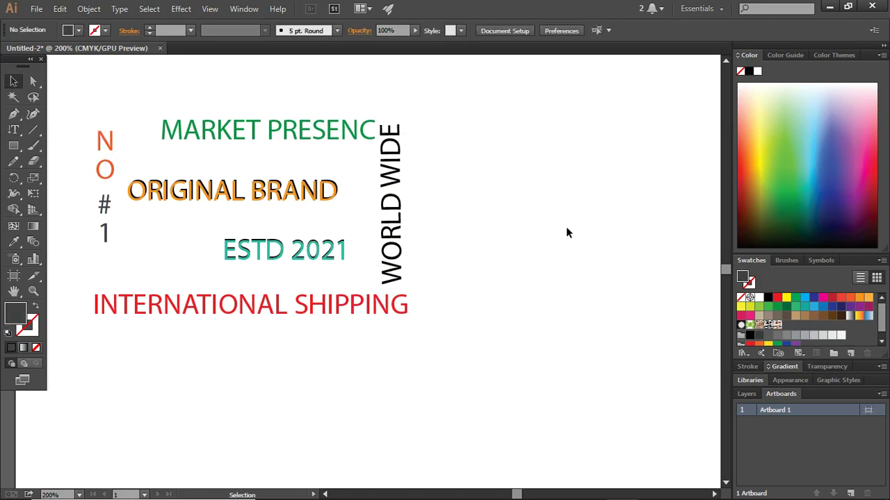
# Open WORLD WIDE's fill Color Picker and try green and golden shades
pyautogui.click(398, 155)
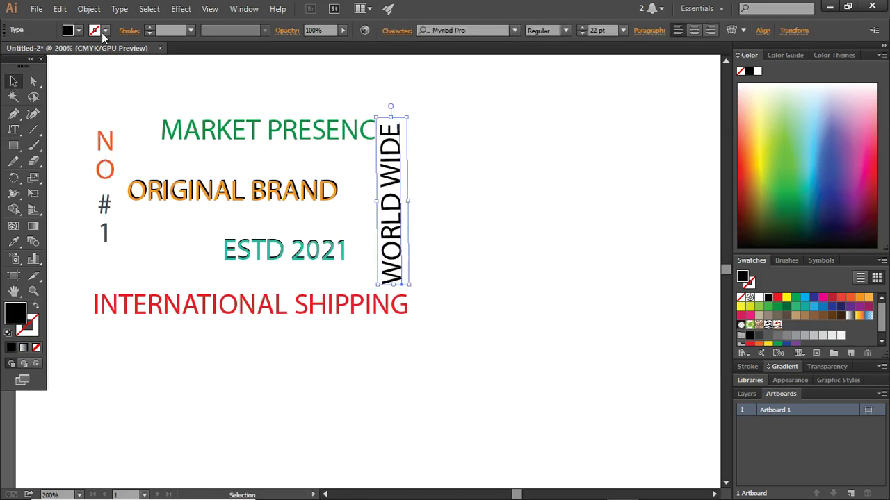
pyautogui.doubleClick(15, 312)
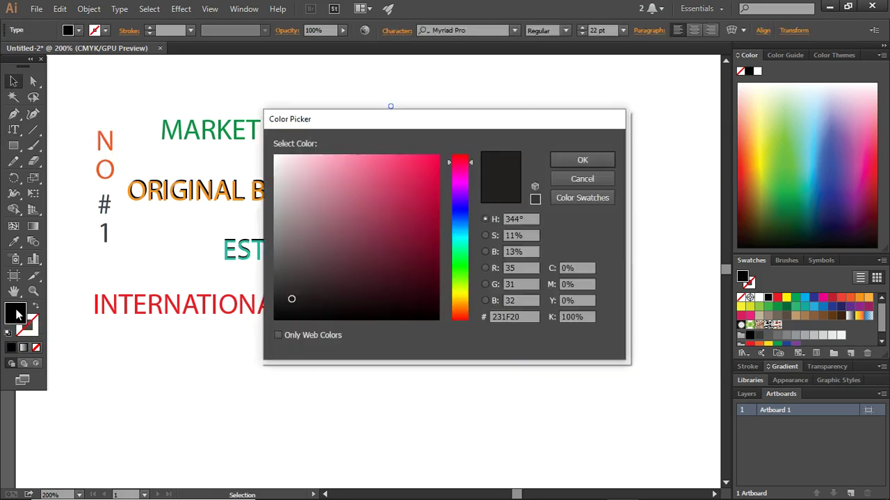
pyautogui.click(460, 261)
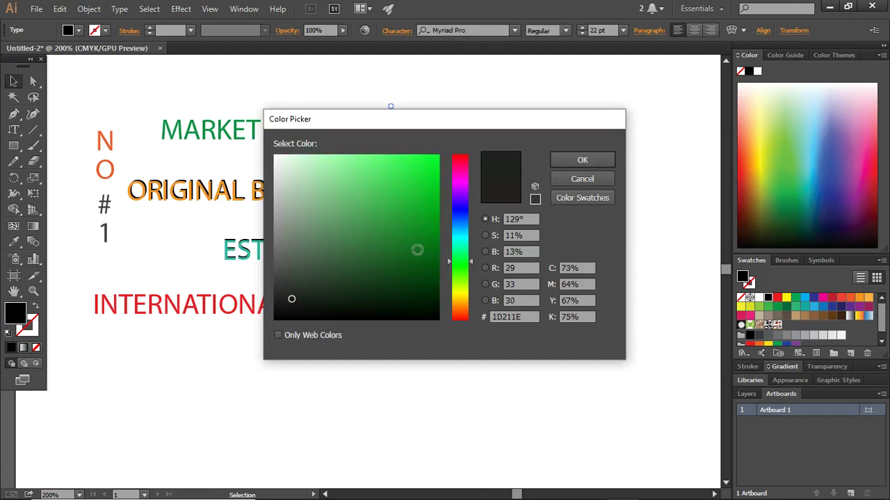
pyautogui.click(374, 154)
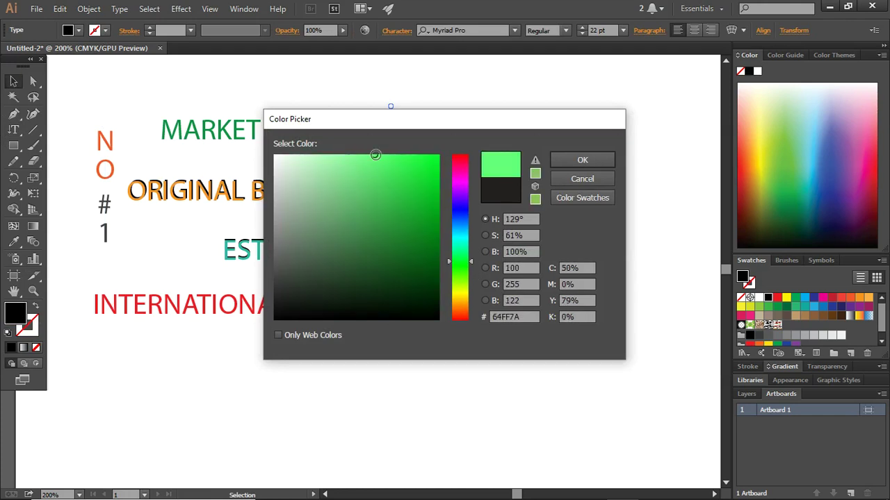
pyautogui.click(382, 206)
pyautogui.click(357, 203)
pyautogui.click(326, 171)
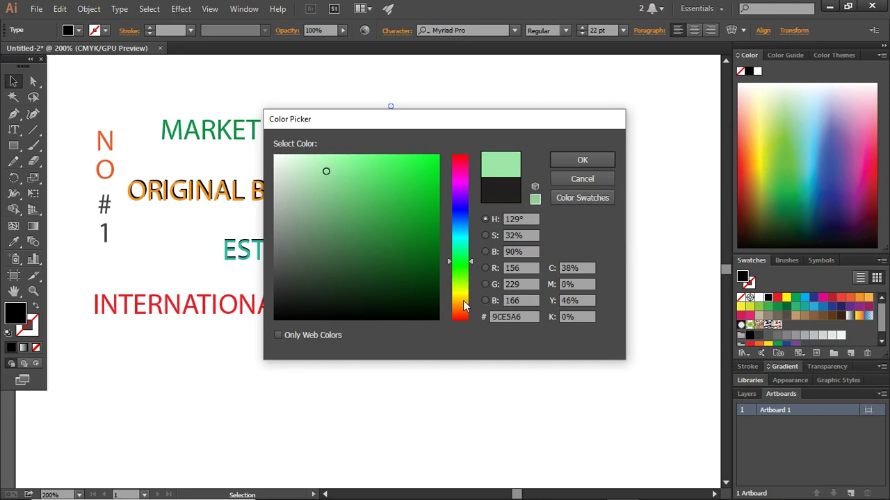
pyautogui.click(461, 301)
pyautogui.click(428, 271)
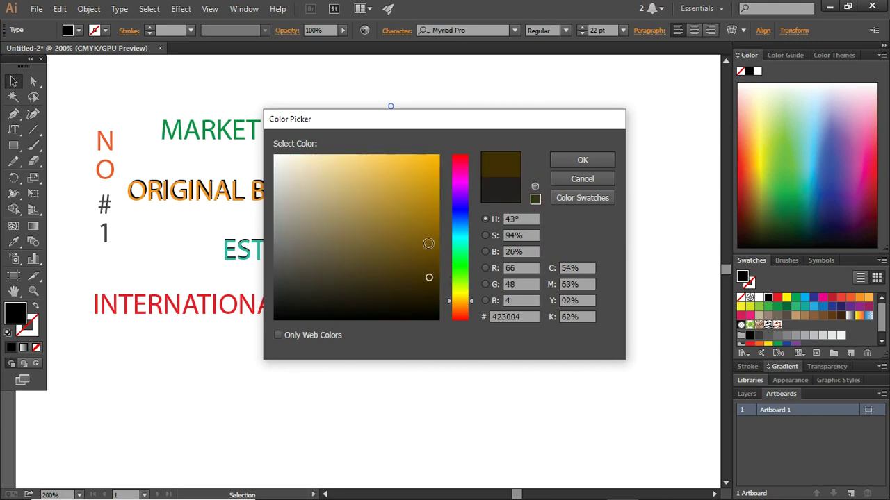
pyautogui.click(429, 243)
pyautogui.click(408, 209)
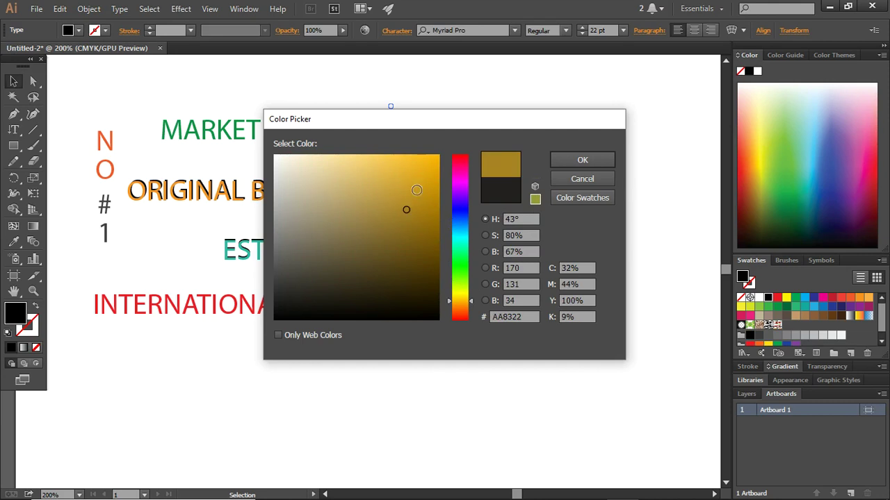
pyautogui.click(379, 183)
# Settle on navy blue 1C4A8C for WORLD WIDE's fill and confirm it
pyautogui.moveTo(465, 313); pyautogui.dragTo(462, 254)
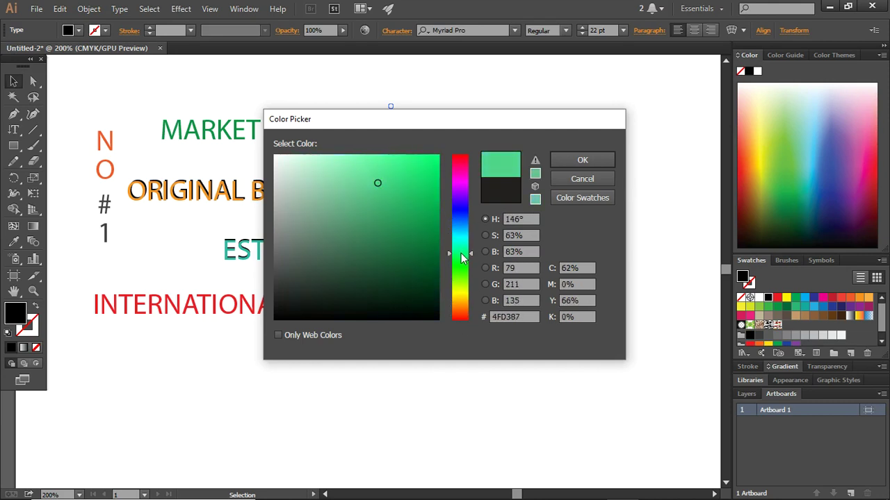
pyautogui.click(411, 235)
pyautogui.click(459, 208)
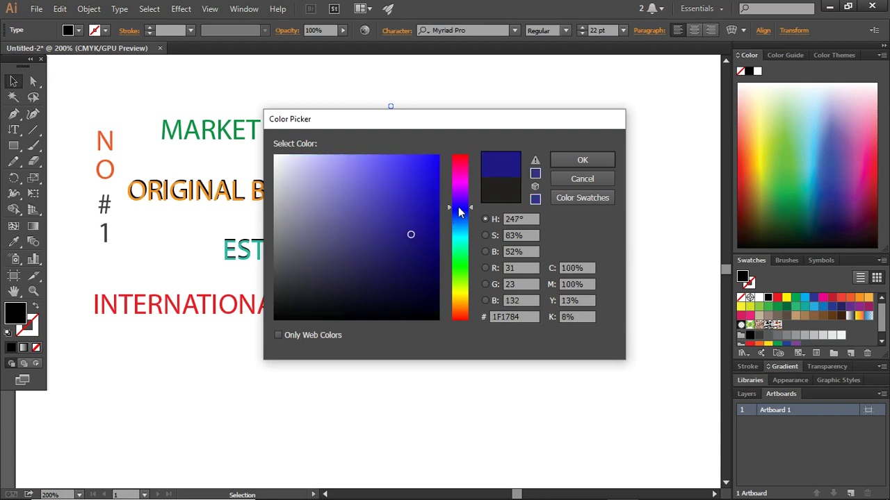
pyautogui.moveTo(459, 216); pyautogui.dragTo(462, 221)
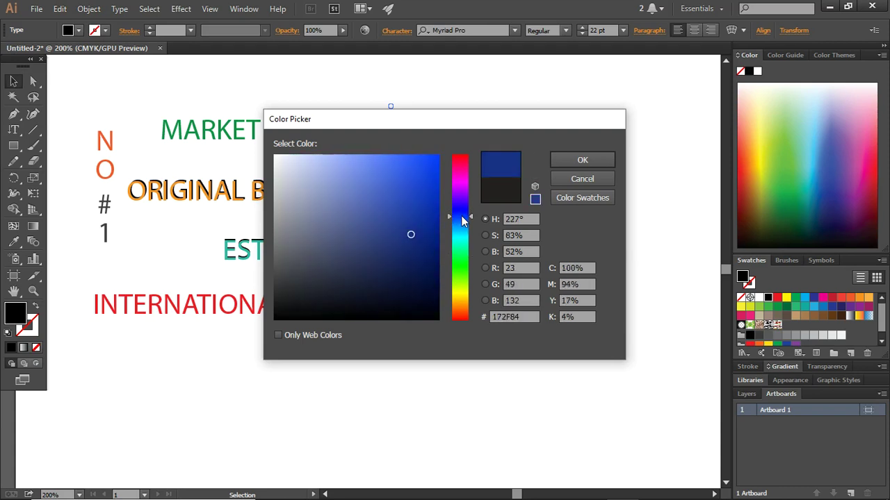
pyautogui.click(425, 243)
pyautogui.click(408, 229)
pyautogui.click(403, 252)
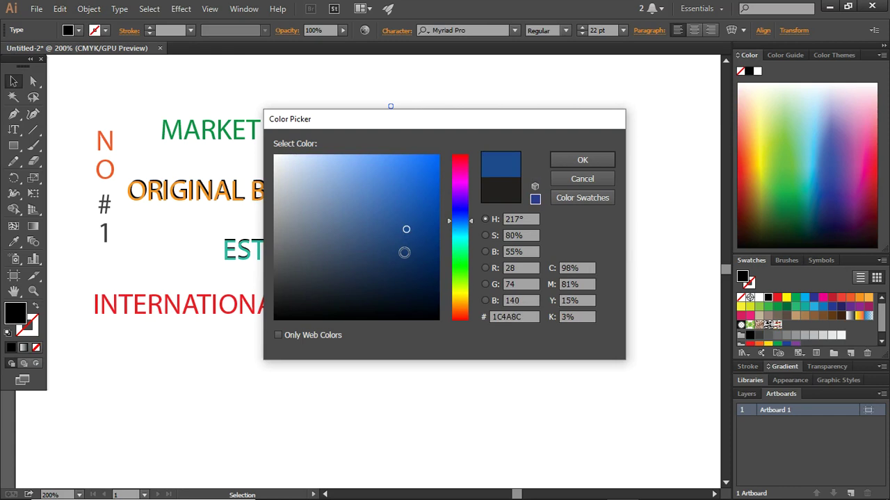
pyautogui.click(601, 160)
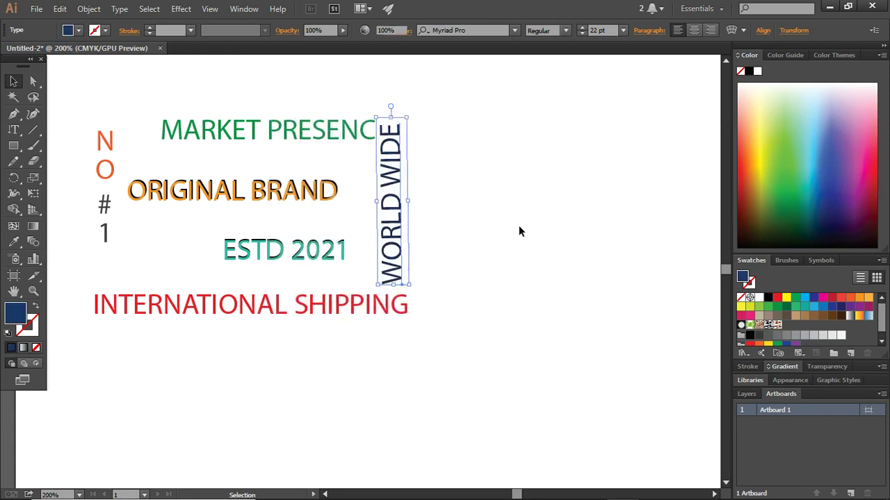
# Marquee-select all the text objects in the layout
pyautogui.moveTo(83, 100); pyautogui.dragTo(554, 370)
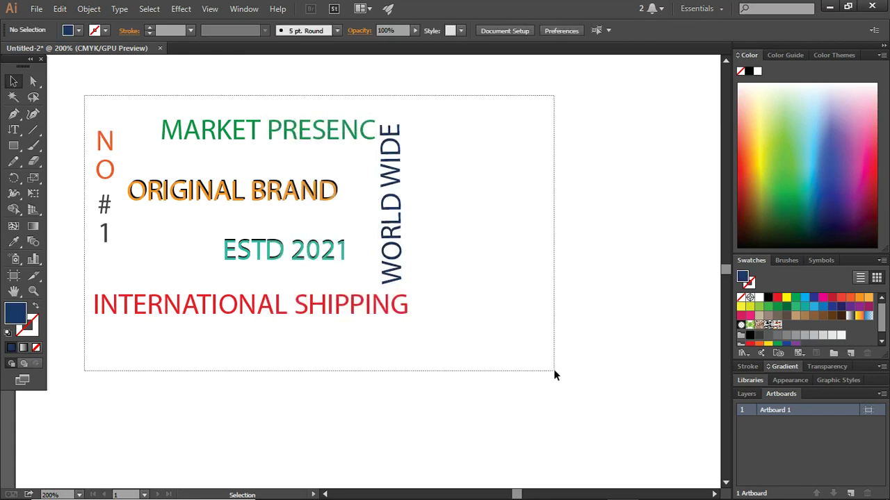
pyautogui.press('alt')
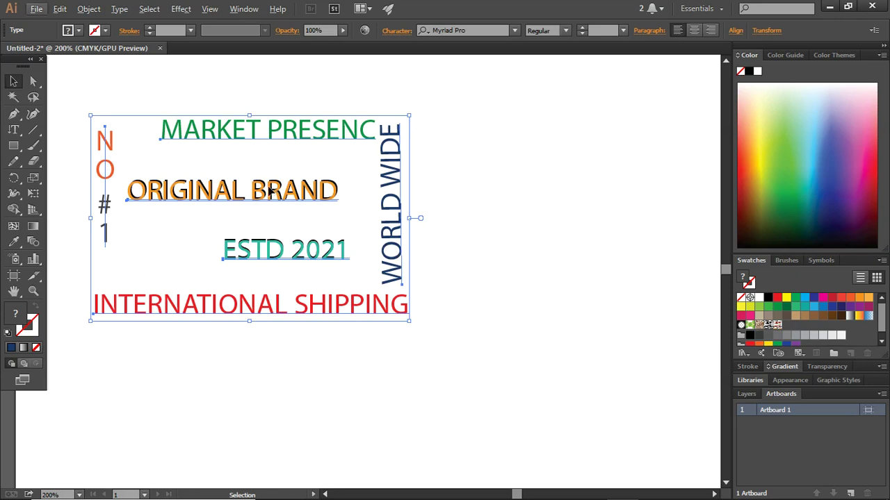
pyautogui.click(89, 9)
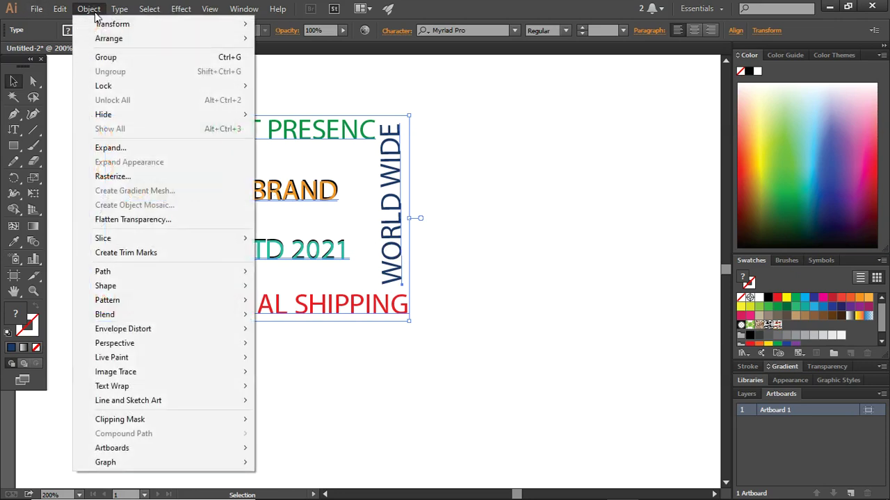
pyautogui.moveTo(107, 300)
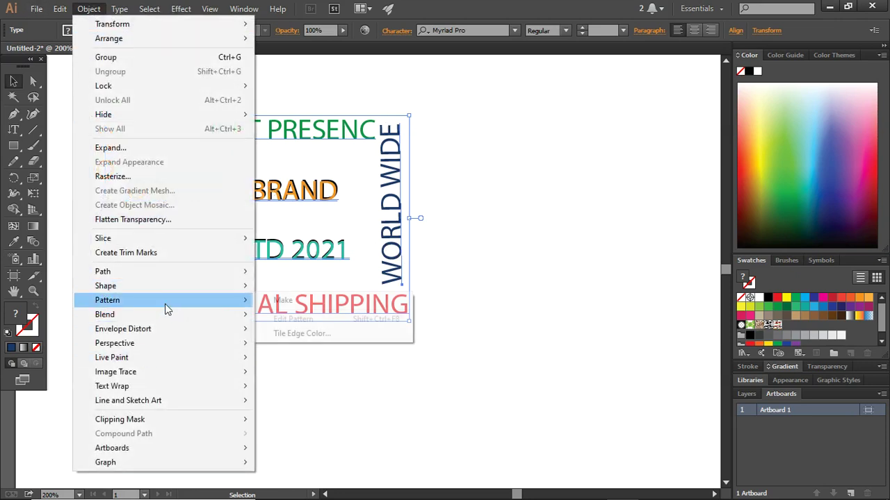
# Make New Pattern 3 from the selected text with Brick by Row tiling
pyautogui.click(341, 300)
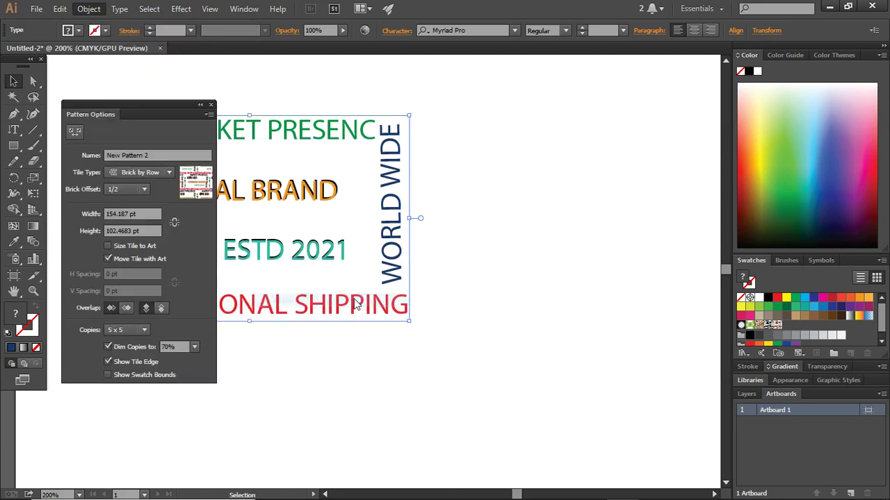
pyautogui.click(566, 284)
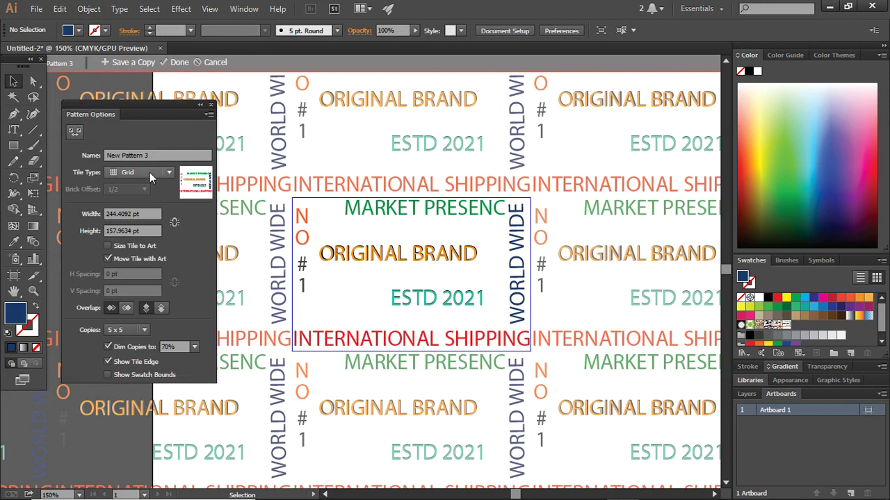
pyautogui.click(150, 172)
pyautogui.click(151, 198)
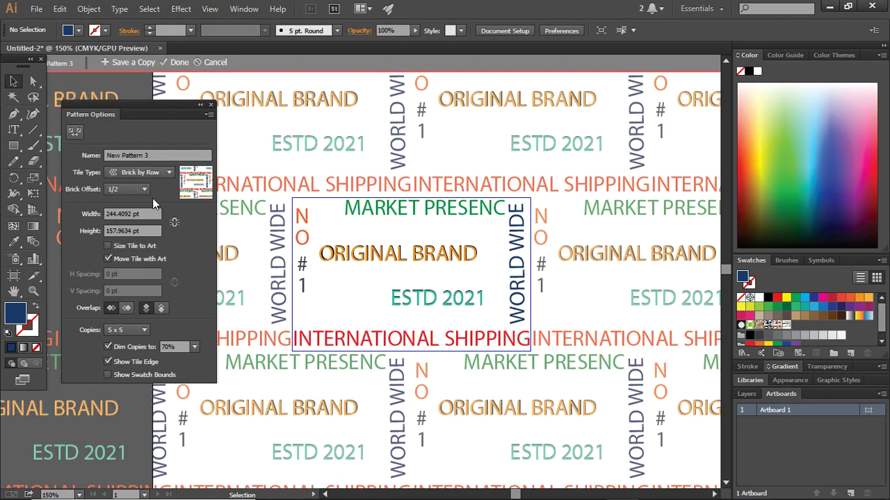
# Try Brick by Column tiling for the pattern, then return to Brick by Row
pyautogui.click(142, 172)
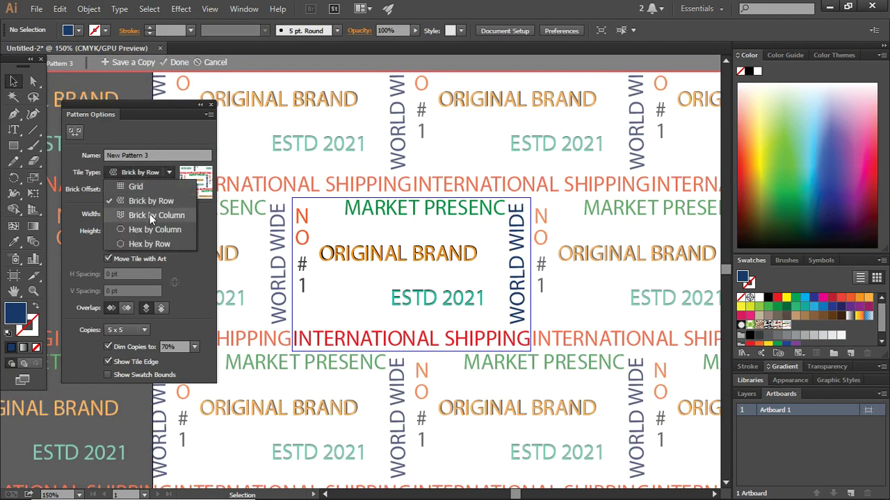
pyautogui.click(150, 212)
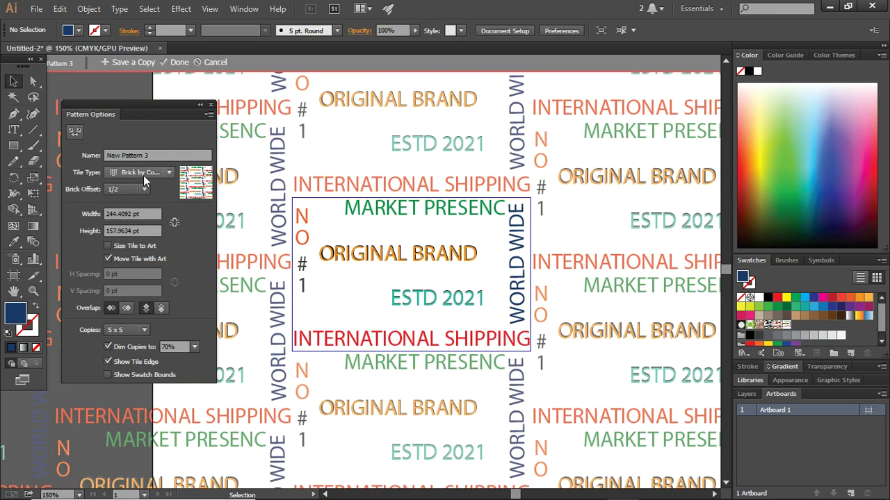
pyautogui.click(143, 175)
pyautogui.click(148, 195)
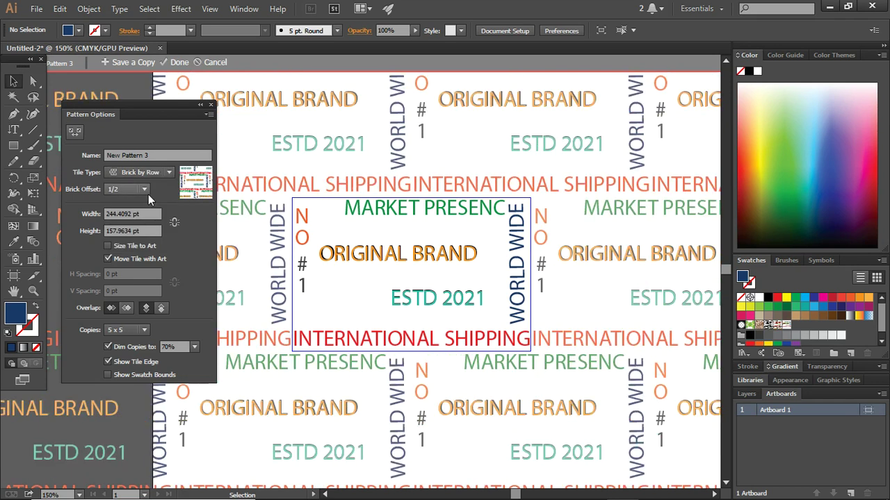
# Save New Pattern 3 and draw a large rectangle right of the text layout
pyautogui.click(176, 62)
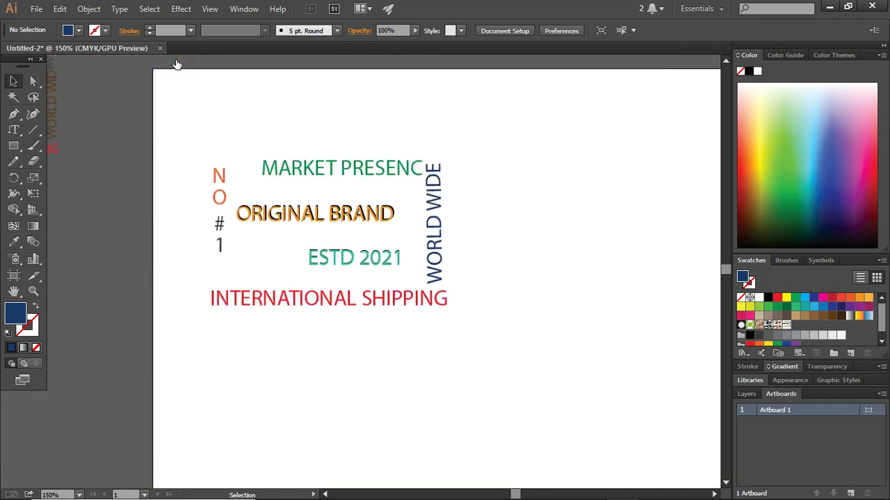
pyautogui.hotkey('ctrl', '0')
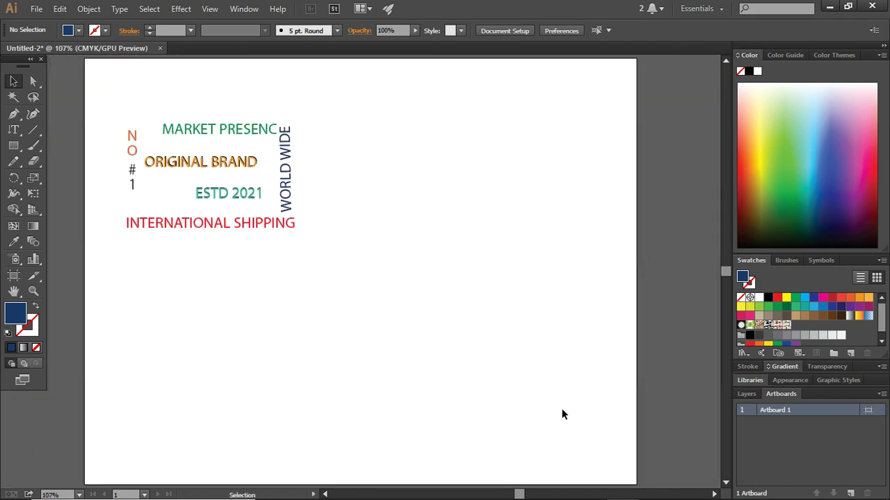
pyautogui.click(10, 148)
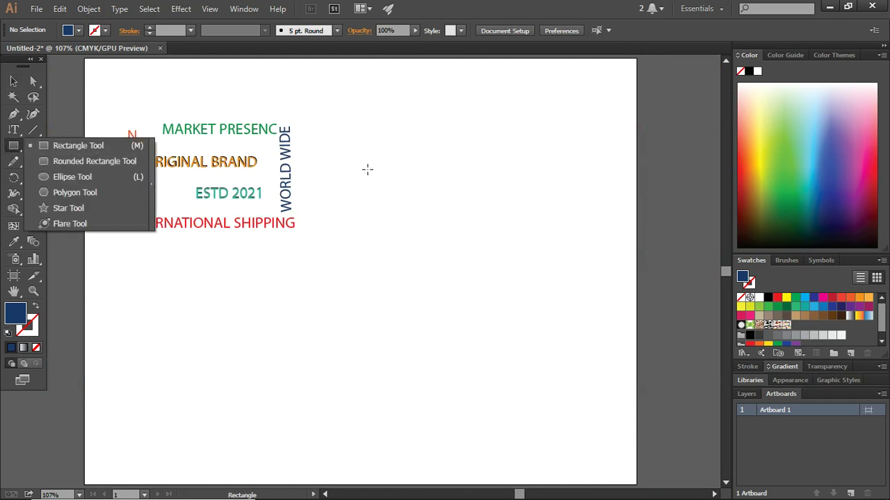
pyautogui.moveTo(358, 148)
pyautogui.mouseDown()
pyautogui.moveTo(631, 438)
pyautogui.moveTo(636, 417)
pyautogui.mouseUp()
pyautogui.scroll(2, 466, 329)
pyautogui.scroll(2, 456, 329)
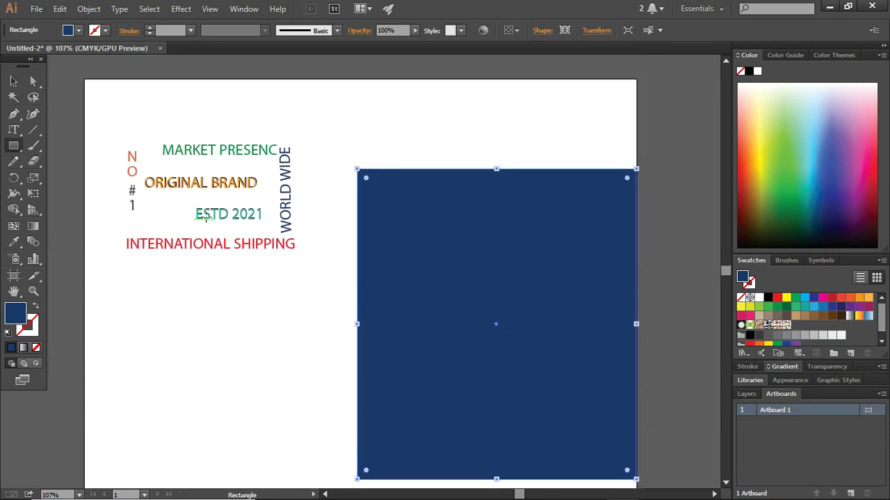
# Move the navy rectangle up and left beside the text layout and reselect it
pyautogui.click(12, 81)
pyautogui.click(377, 149)
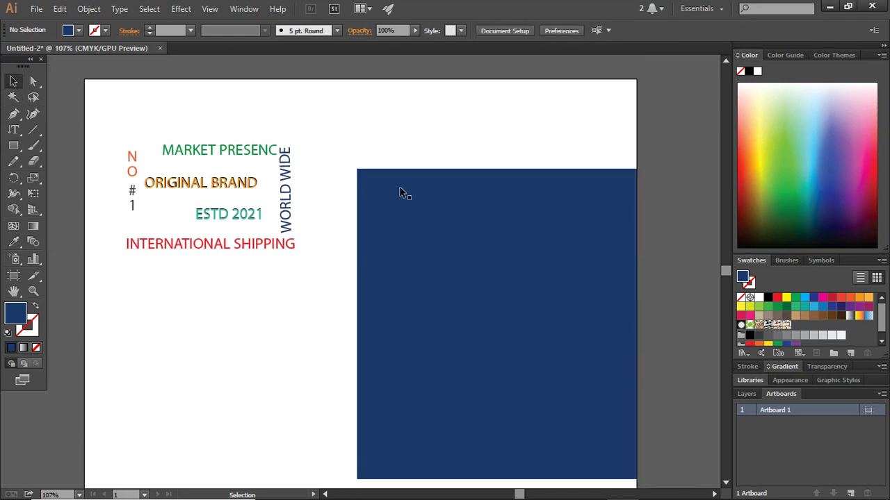
pyautogui.moveTo(411, 210)
pyautogui.mouseDown()
pyautogui.moveTo(362, 180)
pyautogui.moveTo(366, 189)
pyautogui.mouseUp()
pyautogui.click(363, 139)
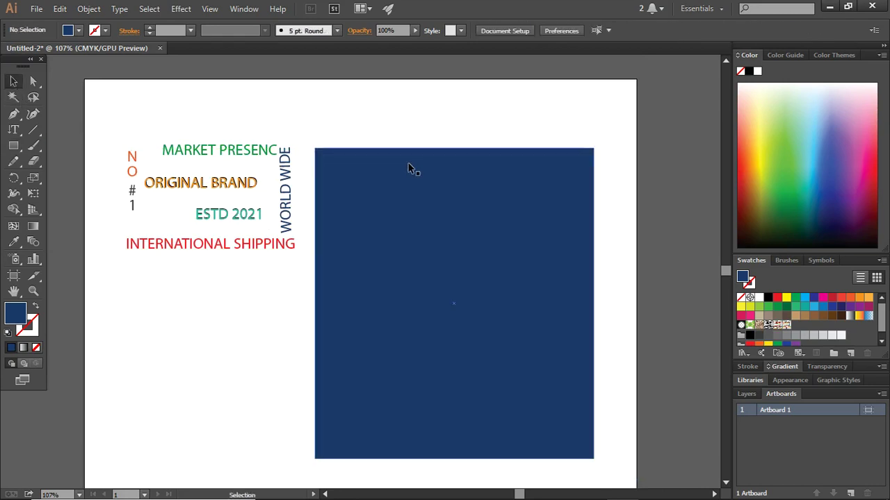
pyautogui.click(413, 178)
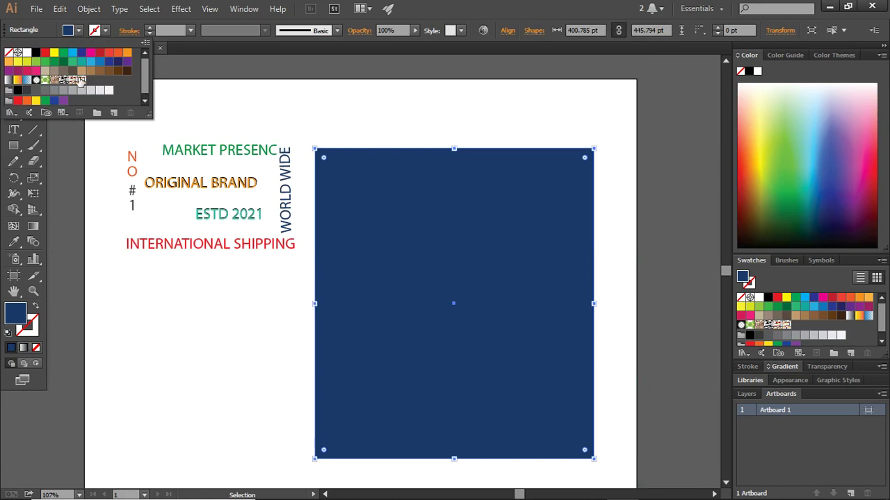
# Fill the rectangle with the New Pattern 3 swatch, then select the text layout group
pyautogui.click(81, 80)
pyautogui.click(436, 121)
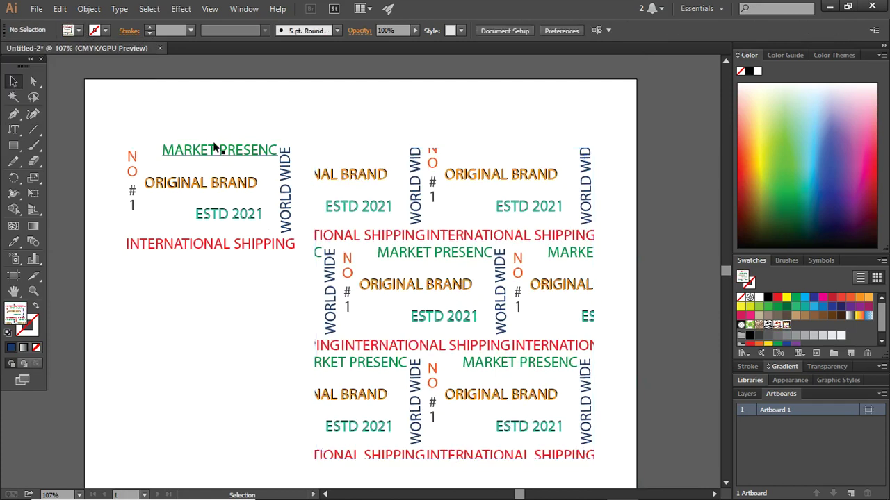
pyautogui.moveTo(95, 109); pyautogui.dragTo(292, 300)
pyautogui.rightClick(220, 184)
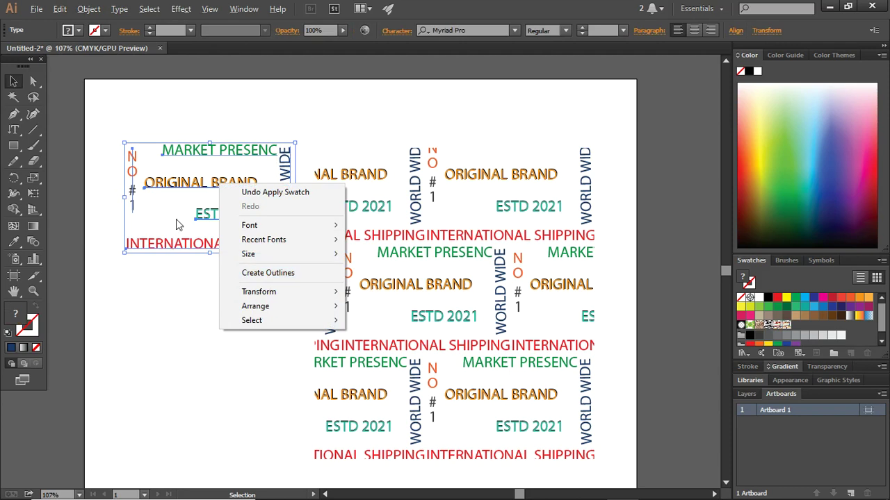
pyautogui.click(376, 97)
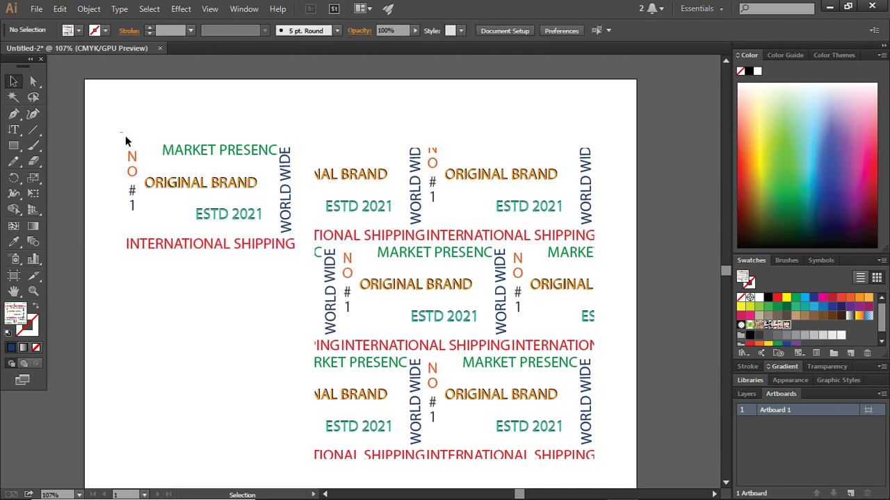
# Move the text layout group past the artboard's top right, undoing the final shift
pyautogui.moveTo(119, 135); pyautogui.dragTo(291, 300)
pyautogui.moveTo(287, 213)
pyautogui.mouseDown()
pyautogui.moveTo(456, 203)
pyautogui.moveTo(719, 236)
pyautogui.mouseUp()
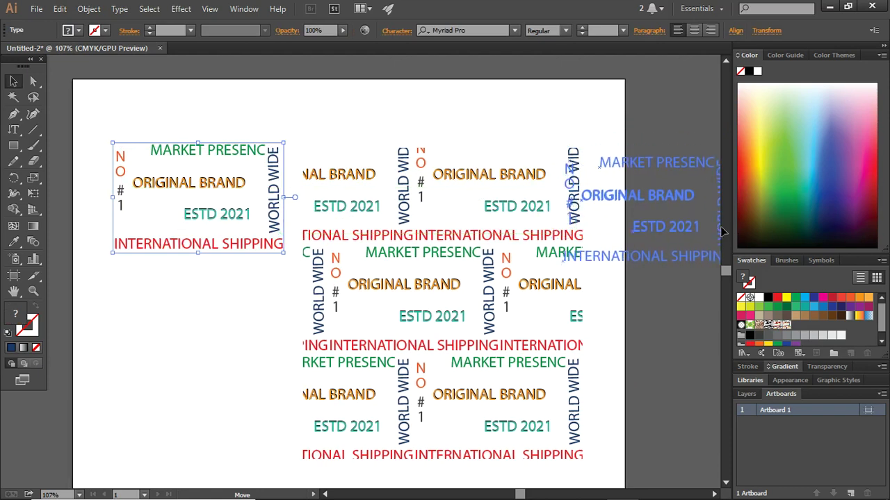
pyautogui.moveTo(719, 237); pyautogui.dragTo(690, 180)
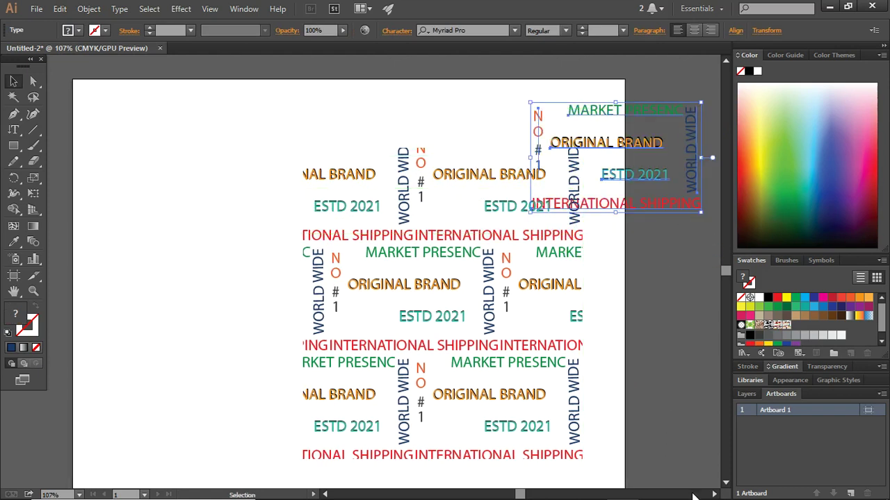
pyautogui.hscroll(2, 633, 289)
pyautogui.hscroll(3, 604, 283)
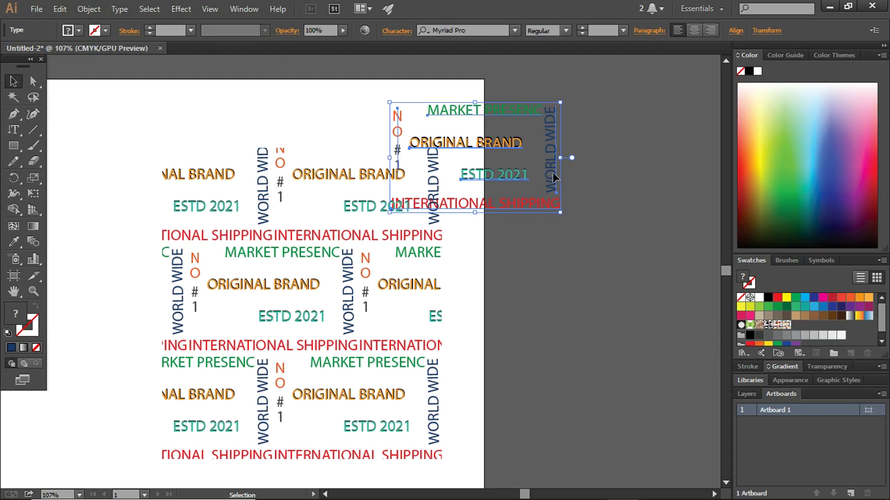
pyautogui.moveTo(553, 172); pyautogui.dragTo(658, 183)
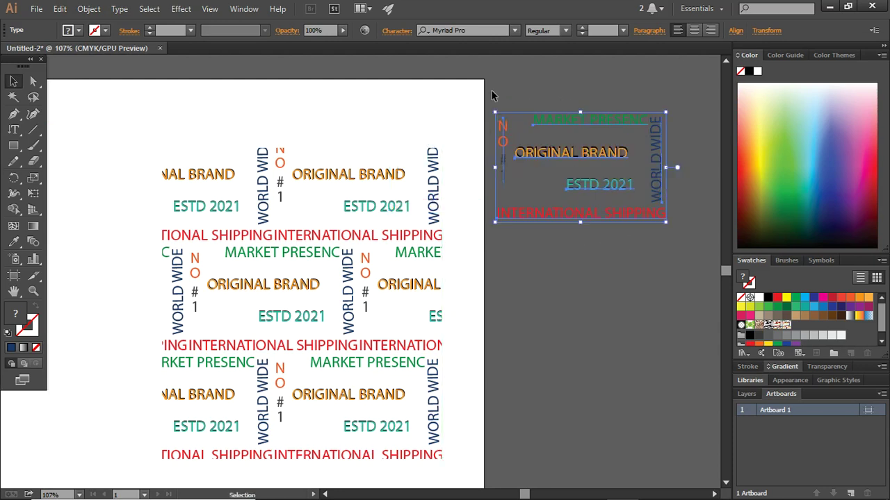
pyautogui.hotkey('ctrl', 'z')
pyautogui.hotkey('ctrl', 'z')
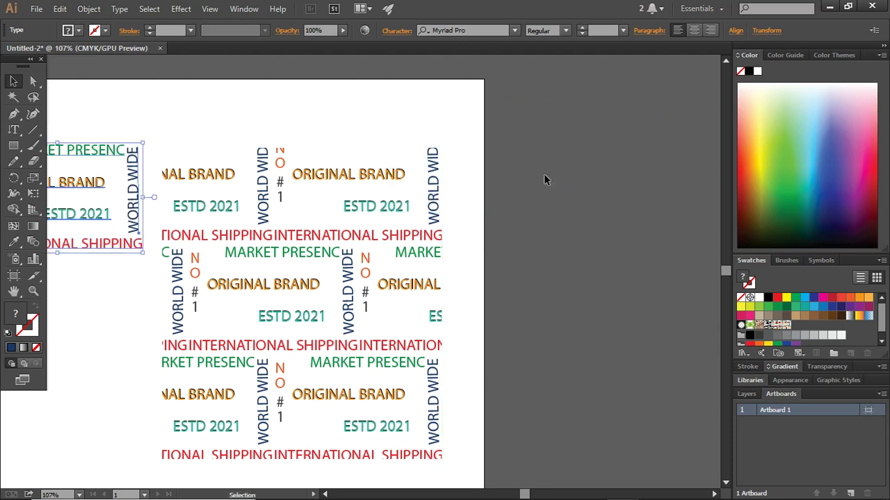
# Add Artboard 2 and draw a pattern-filled rectangle spanning the whole artboard
pyautogui.click(850, 492)
pyautogui.click(631, 257)
pyautogui.hotkey('ctrl', '0')
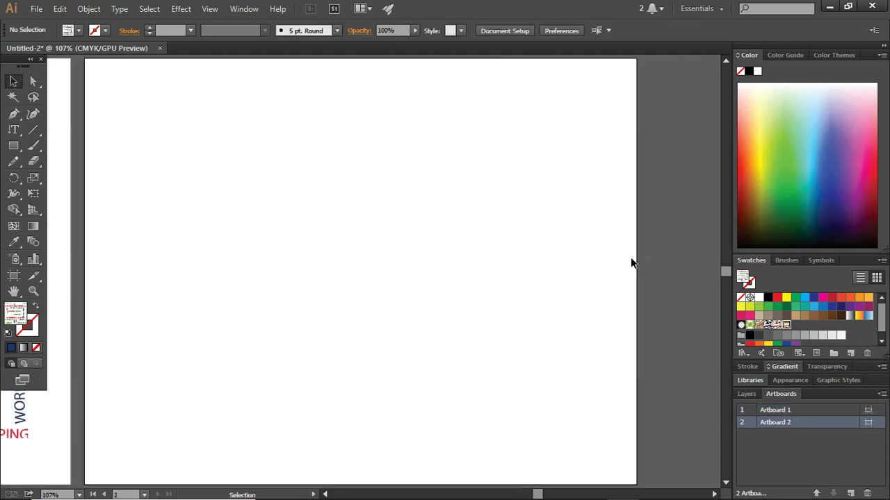
pyautogui.click(14, 146)
pyautogui.click(69, 146)
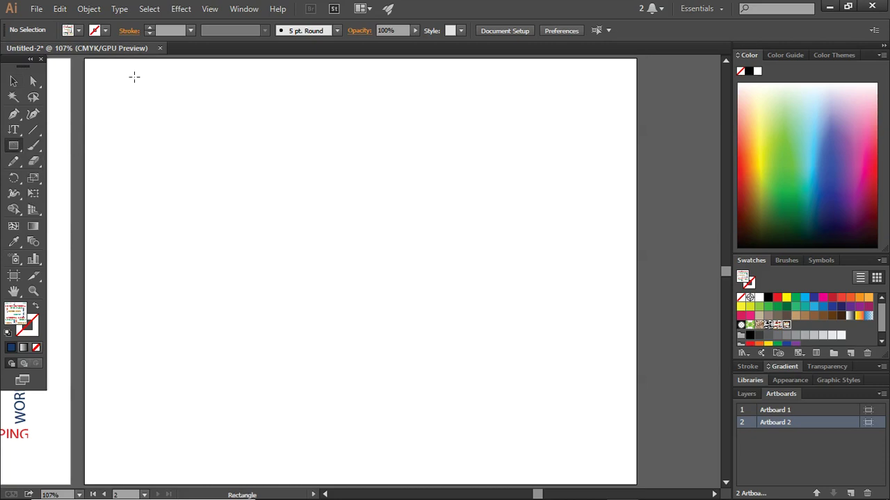
pyautogui.moveTo(98, 77)
pyautogui.mouseDown()
pyautogui.moveTo(496, 426)
pyautogui.moveTo(622, 479)
pyautogui.mouseUp()
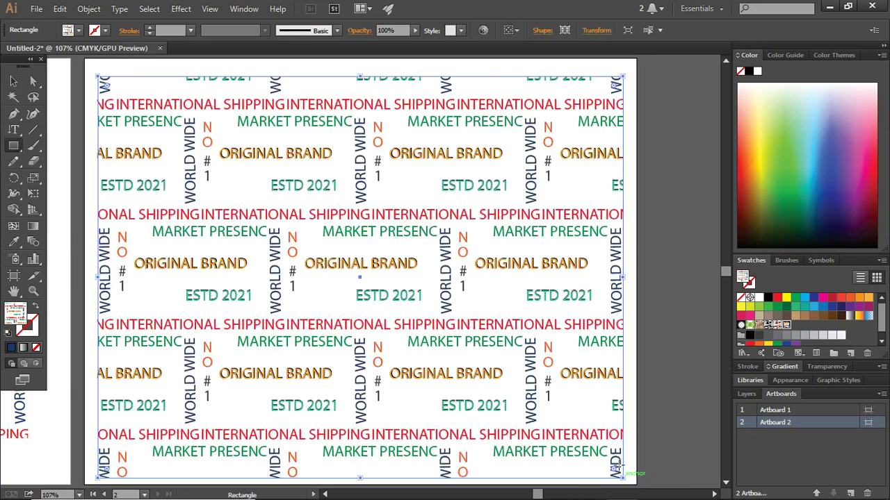
pyautogui.click(82, 93)
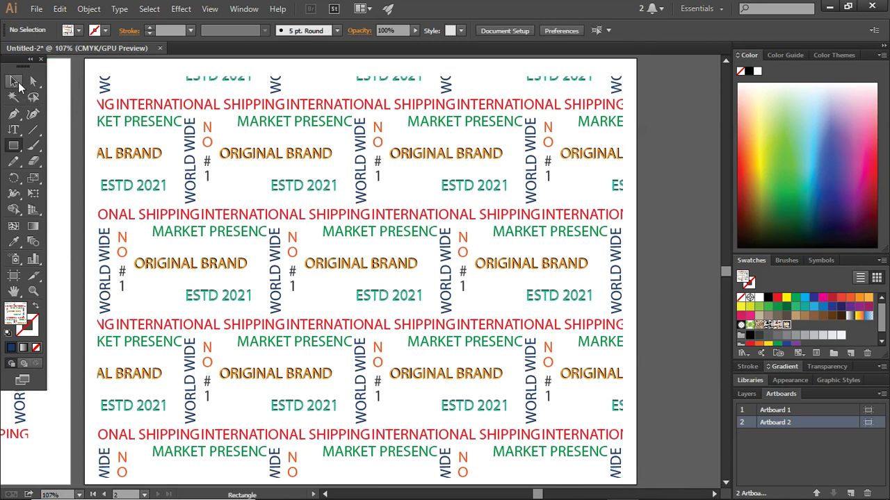
pyautogui.click(14, 81)
pyautogui.click(206, 159)
pyautogui.scroll(2, 206, 159)
pyautogui.scroll(1, 206, 159)
pyautogui.scroll(-2, 205, 160)
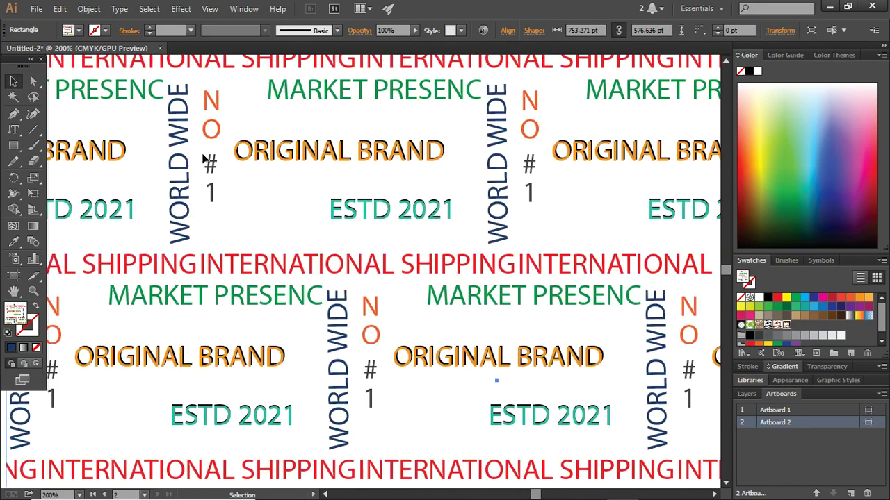
pyautogui.scroll(-2, 281, 145)
pyautogui.scroll(-1, 280, 144)
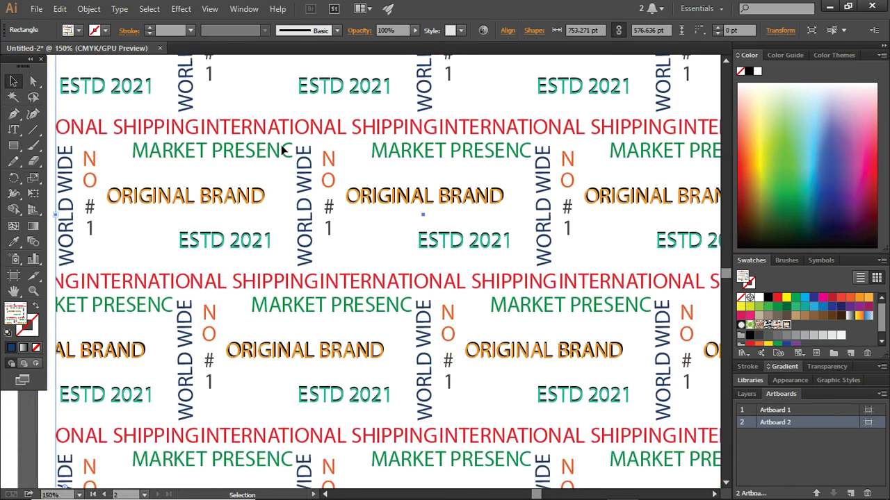
pyautogui.scroll(-2, 281, 145)
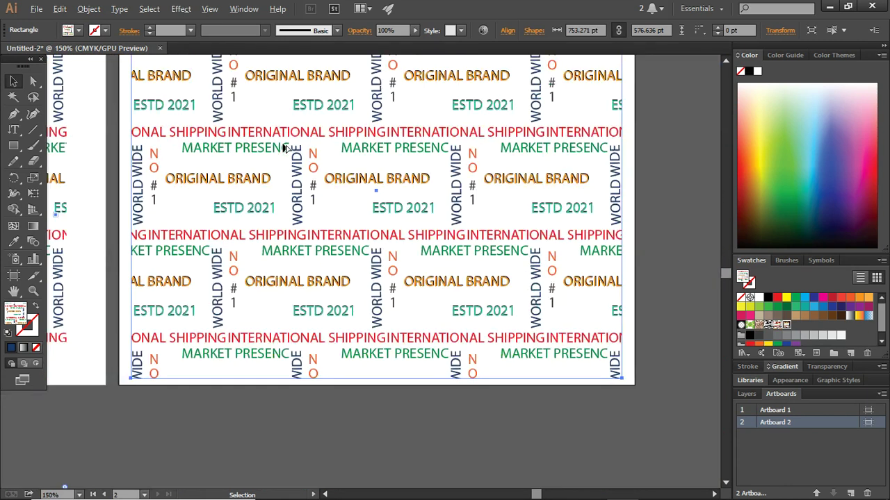
pyautogui.scroll(2, 310, 141)
pyautogui.scroll(3, 311, 141)
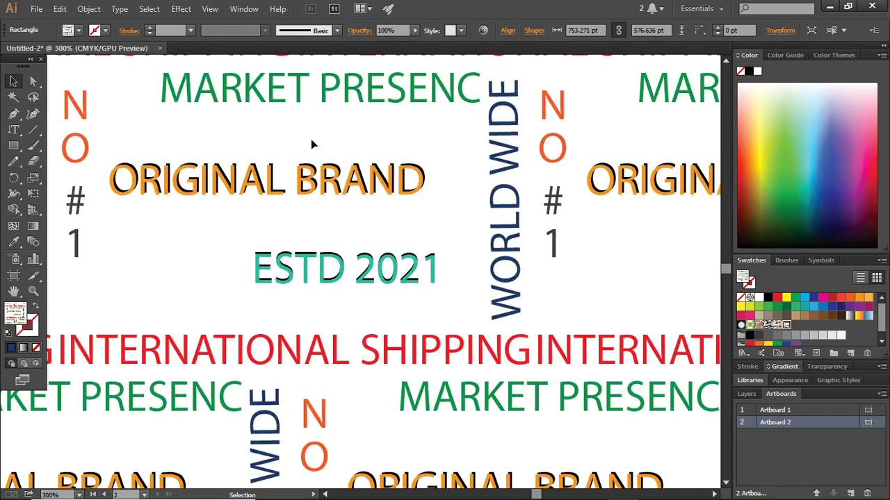
pyautogui.scroll(-1, 310, 143)
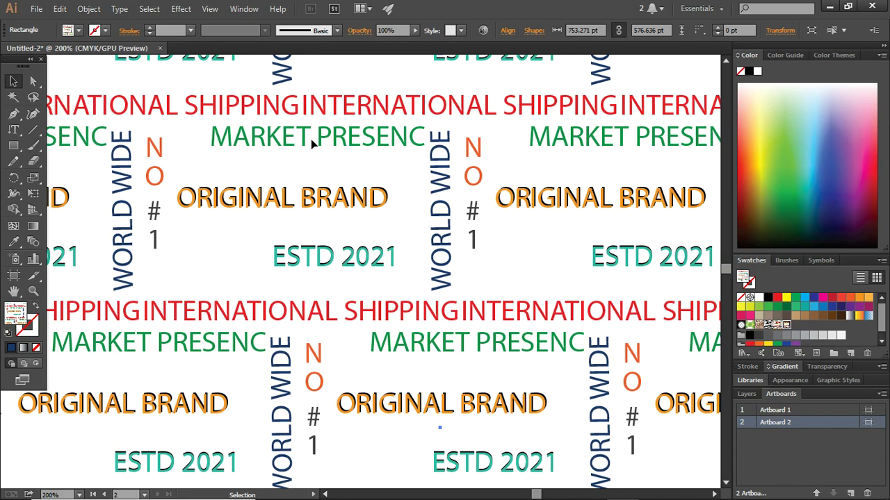
pyautogui.scroll(-1, 311, 139)
pyautogui.scroll(1, 310, 140)
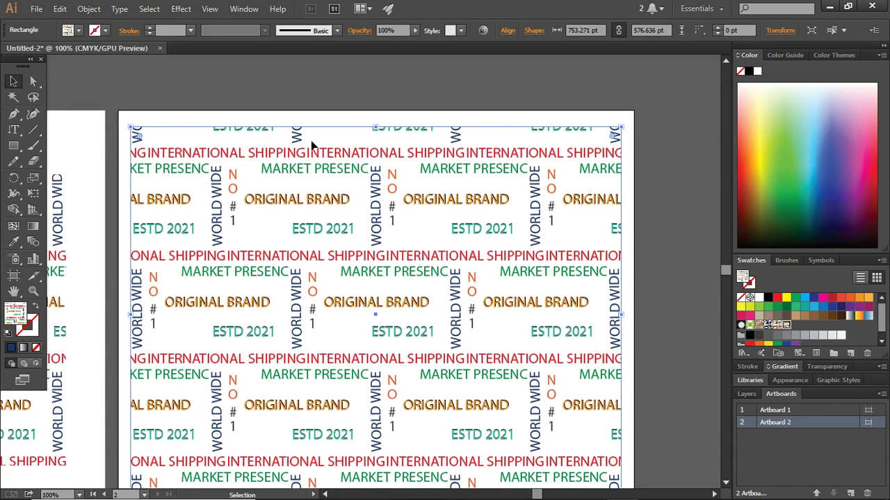
pyautogui.scroll(1, 311, 140)
pyautogui.click(673, 136)
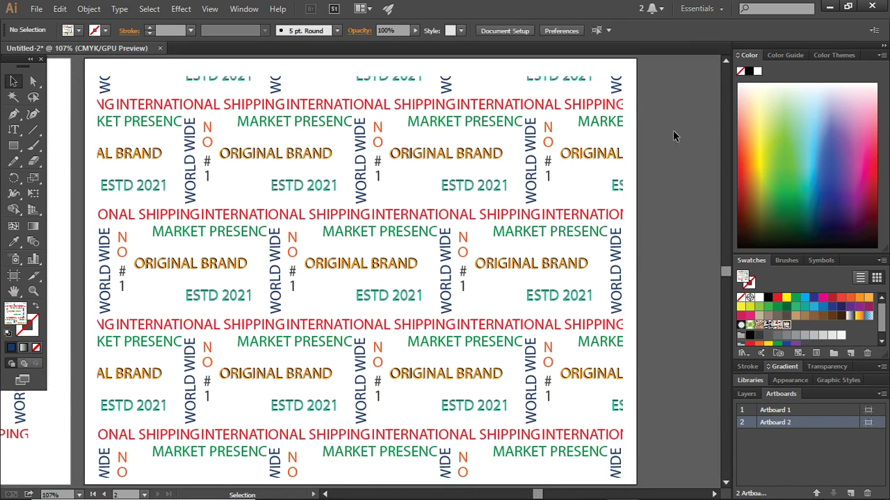